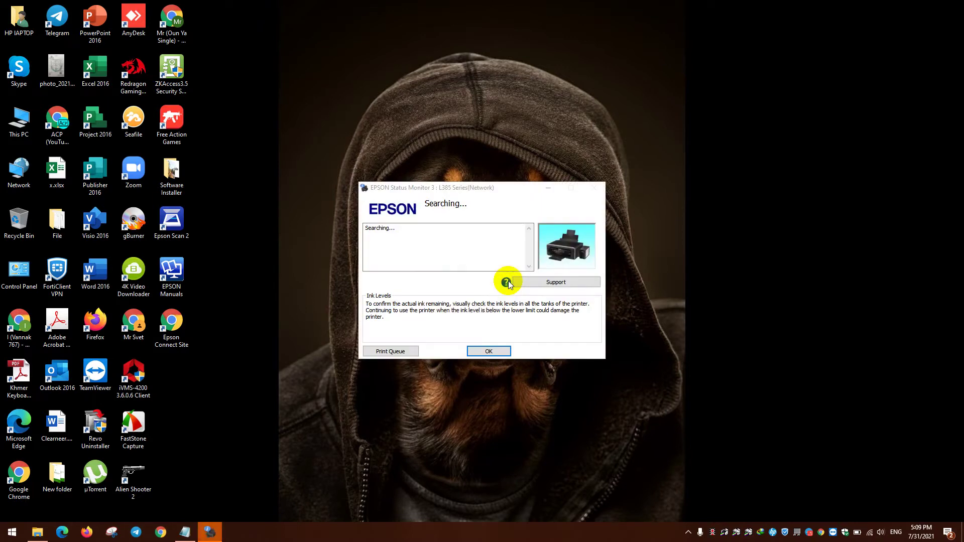
- Close the EPSON Status Monitor 3 window and refresh the desktop
left_click(595, 190)
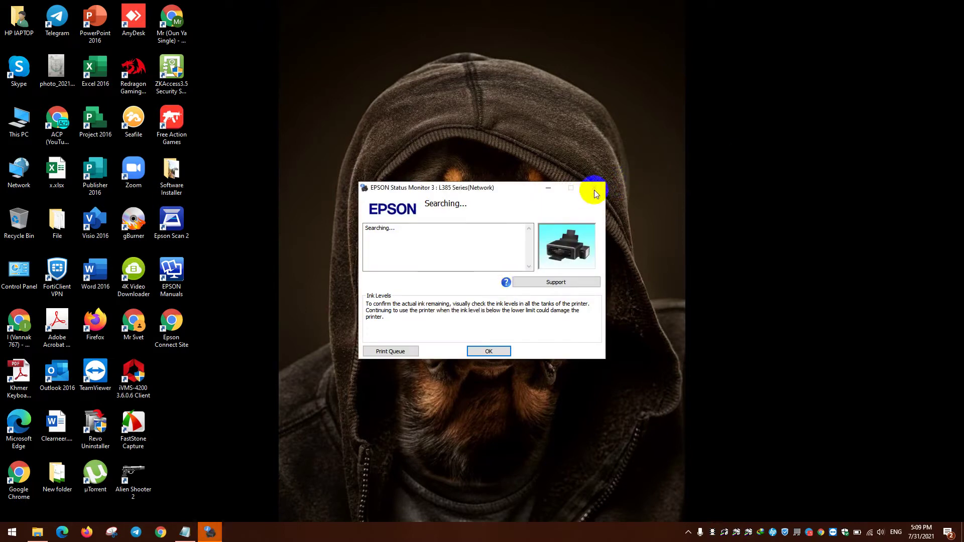
left_click(502, 350)
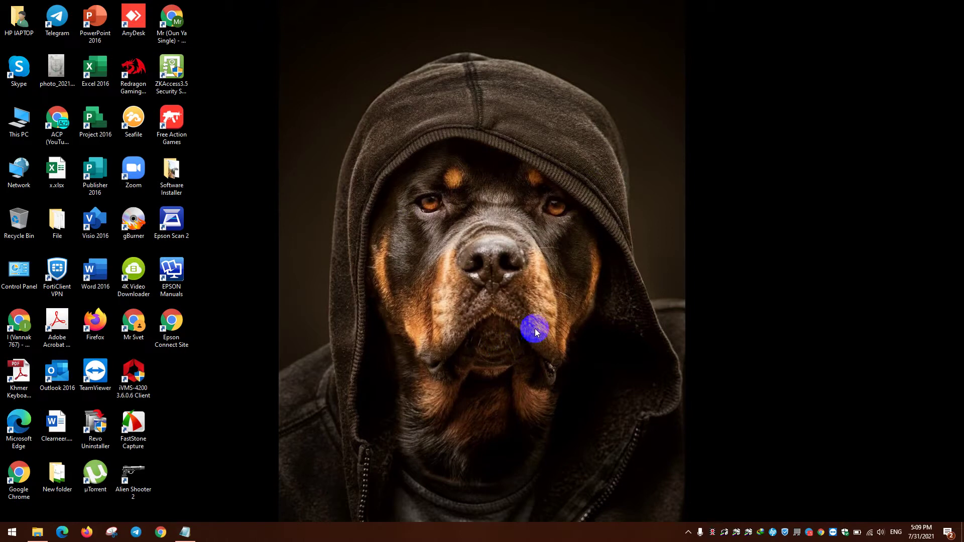
right_click(449, 277)
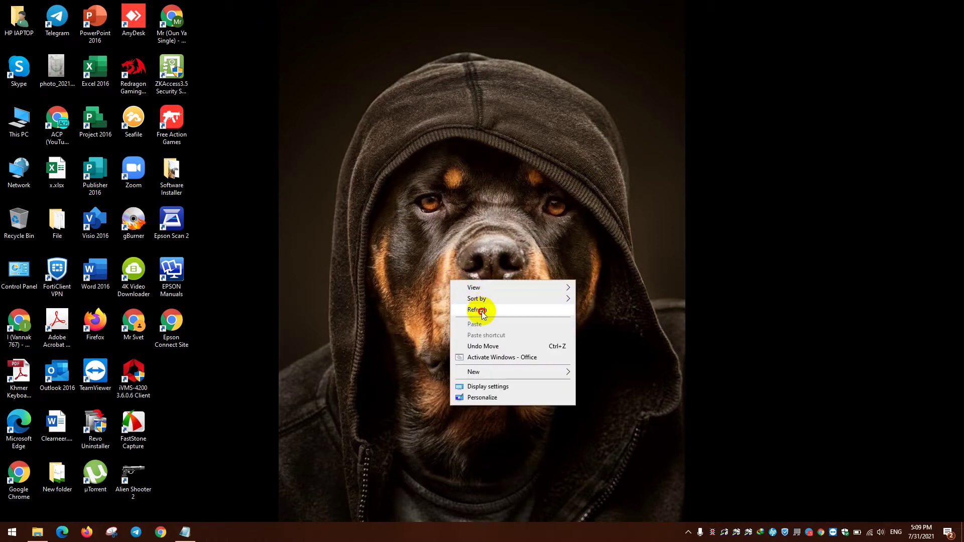
left_click(475, 310)
- Open Google Chrome with a user profile and search Google for "epson l6190 driver"
left_click(200, 493)
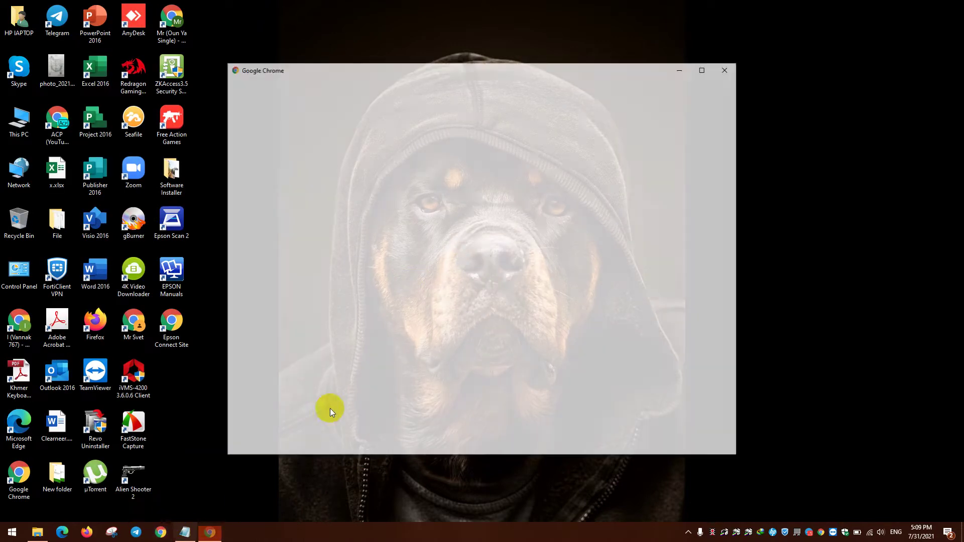
left_click(445, 254)
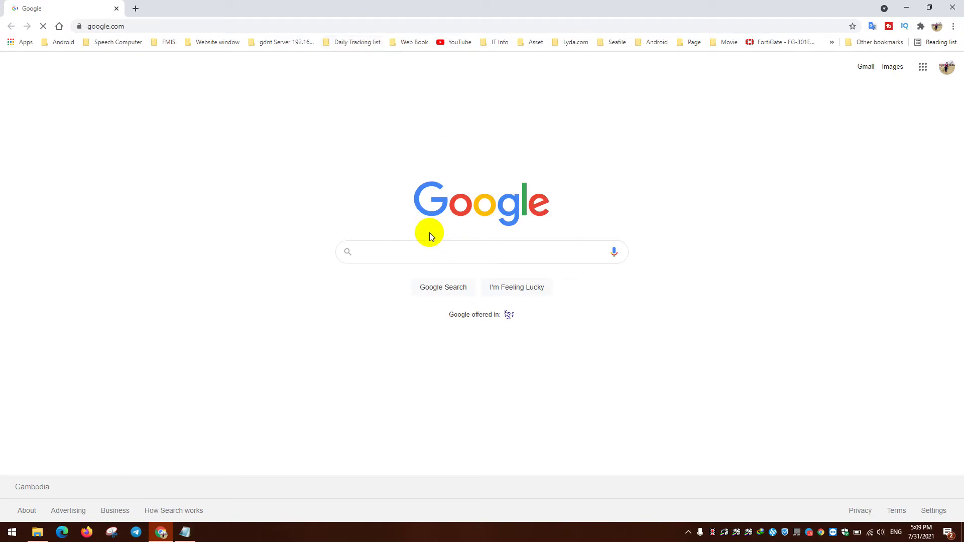
left_click(416, 254)
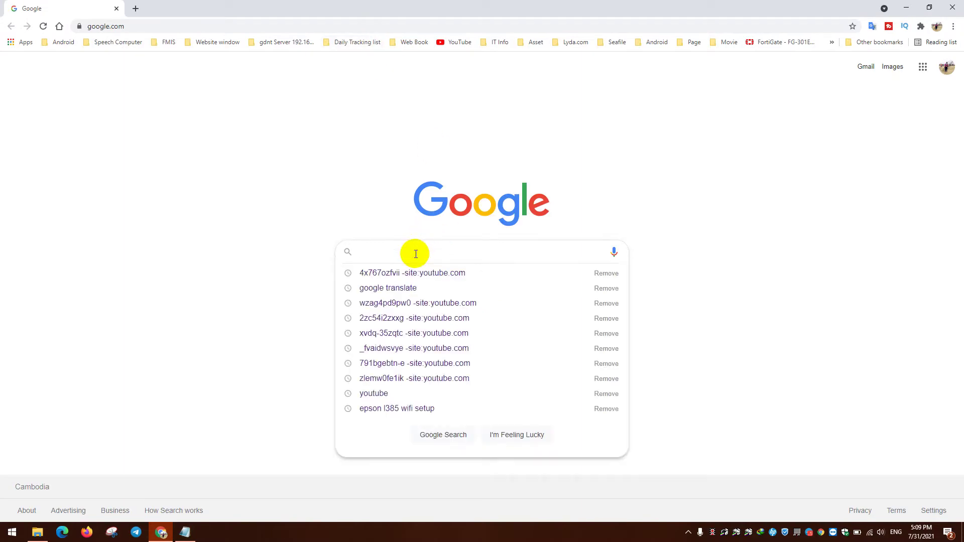
type("epson l6")
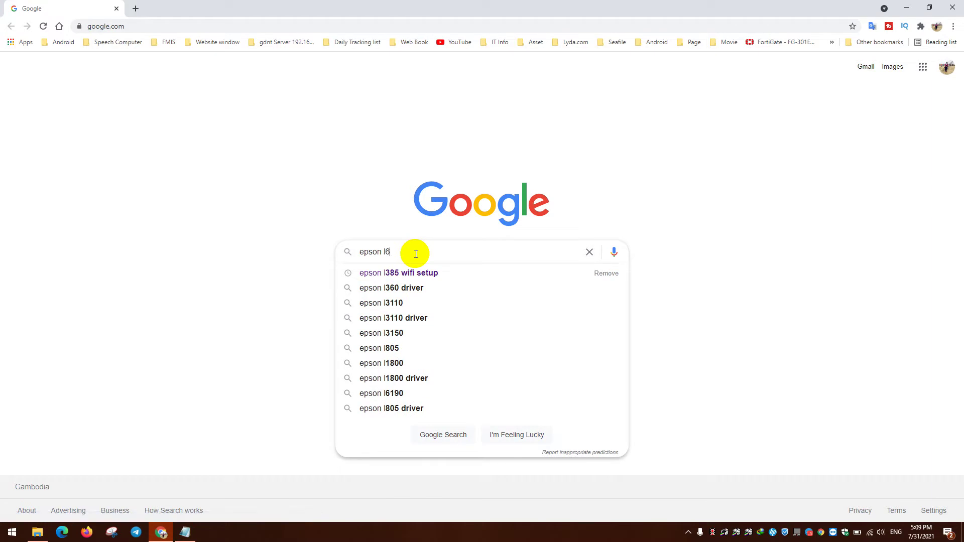
type("190 driver")
key("Return")
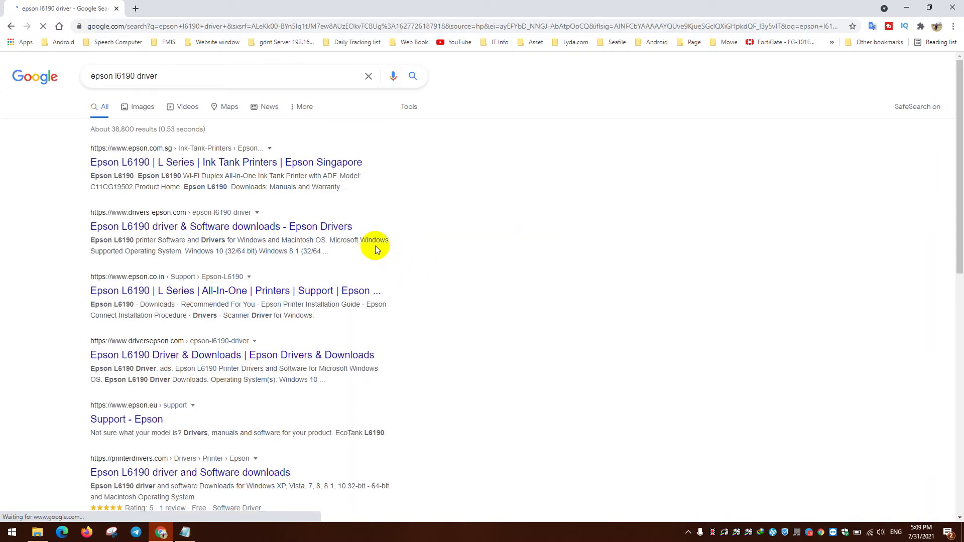
- Open the drivers-epson.com search result in a new tab and review its L6190 driver downloads
middle_click(226, 230)
left_click(132, 8)
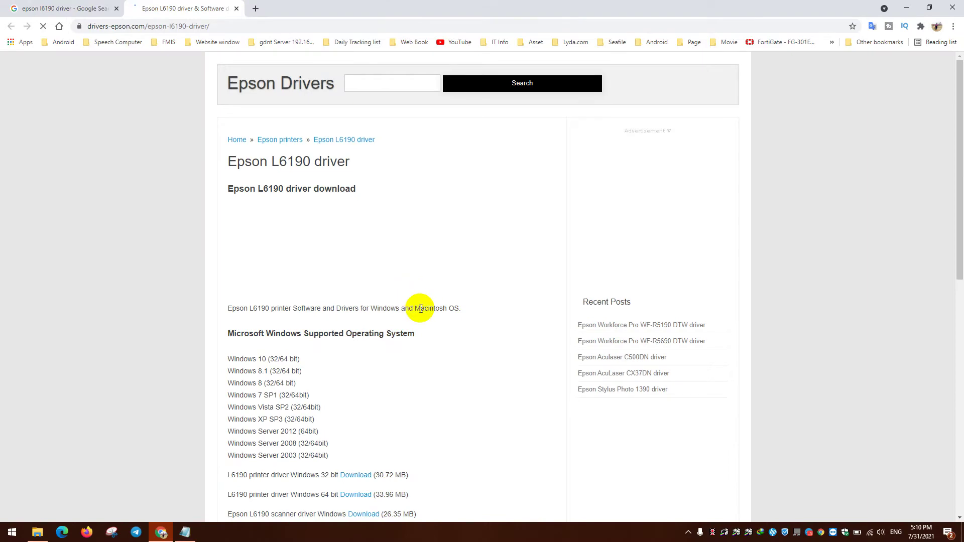
scroll(421, 309, "down", 9)
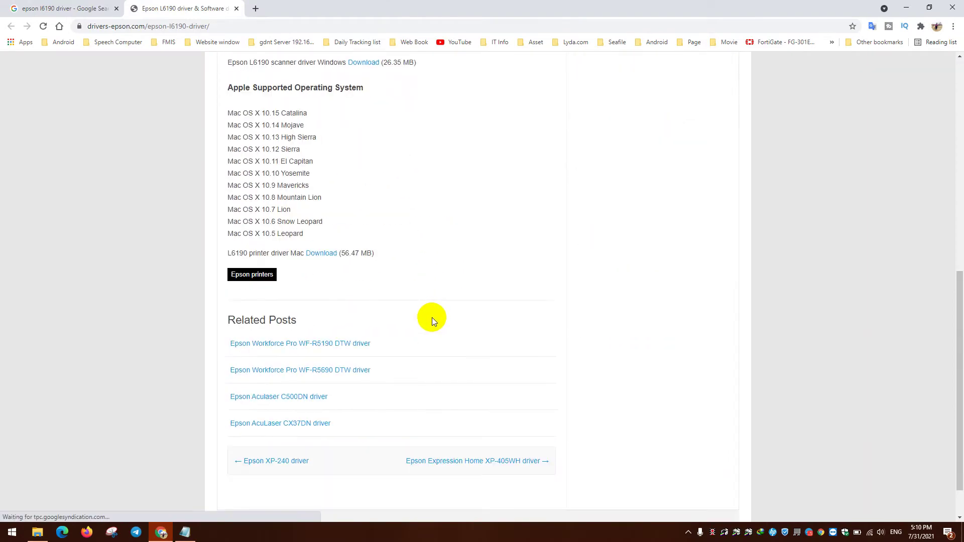
scroll(433, 320, "up", 8)
- Open the Epson Singapore L6190 search result in a new tab and close the drivers-epson.com page
left_click(62, 6)
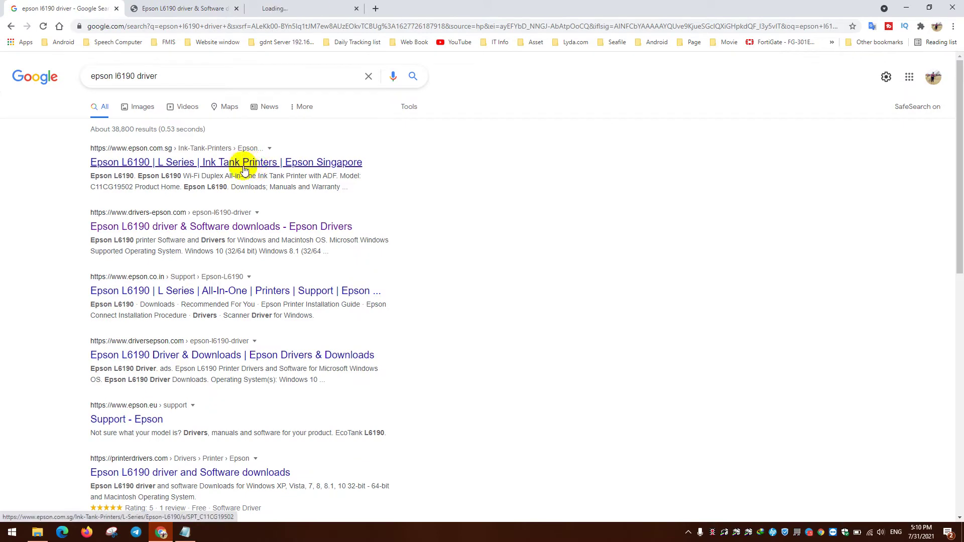
left_click(267, 8)
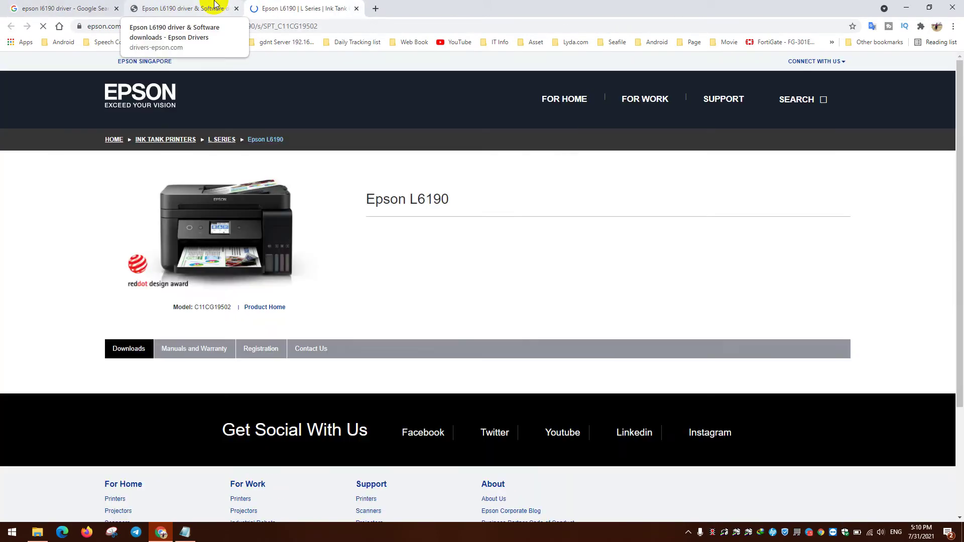
left_click(215, 4)
left_click(236, 8)
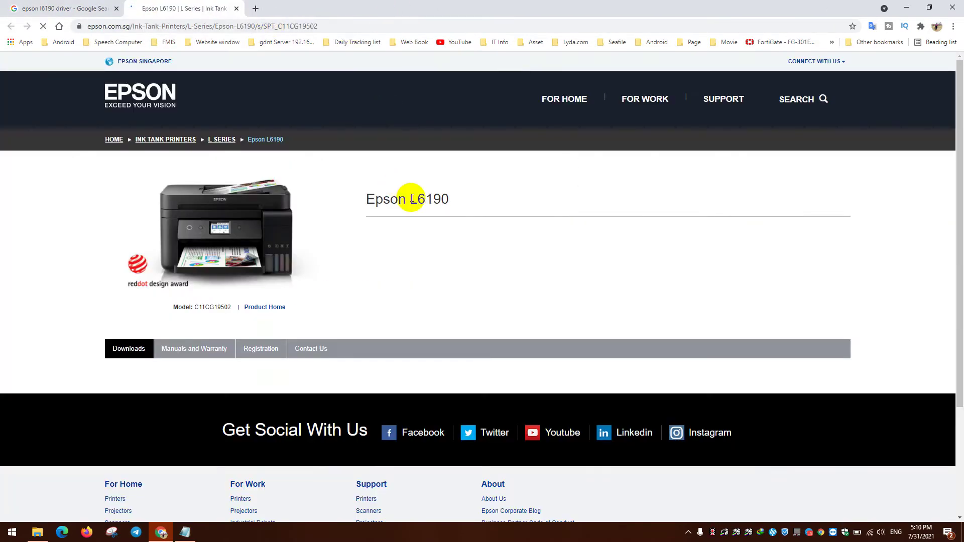
- Expand the Drivers section among the downloads on the Epson L6190 support page
scroll(442, 316, "down", 3)
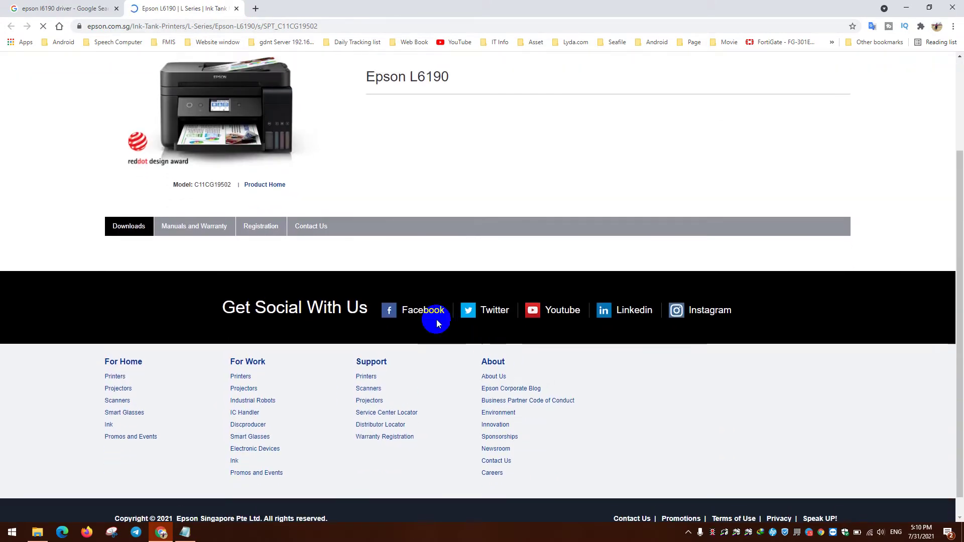
scroll(436, 319, "up", 3)
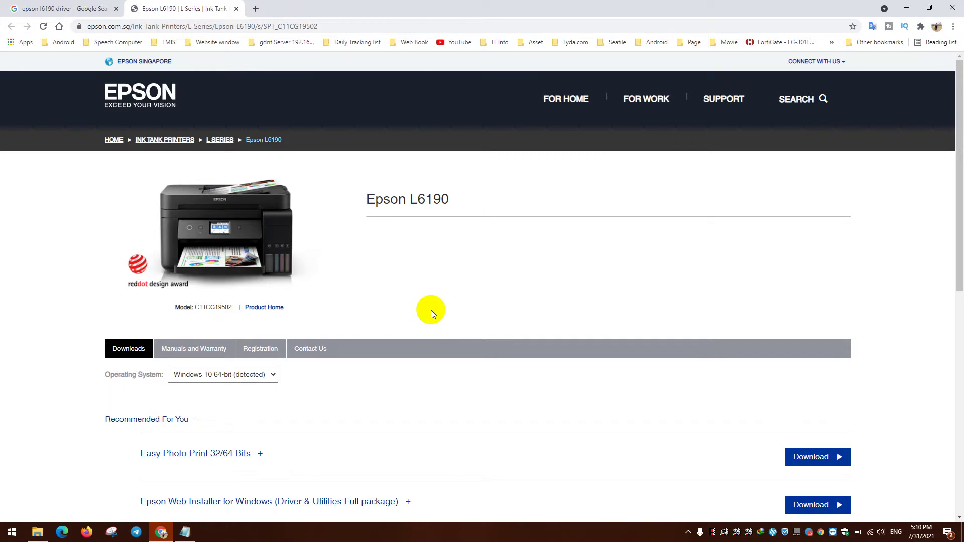
scroll(431, 311, "down", 2)
scroll(4, 359, "down", 2)
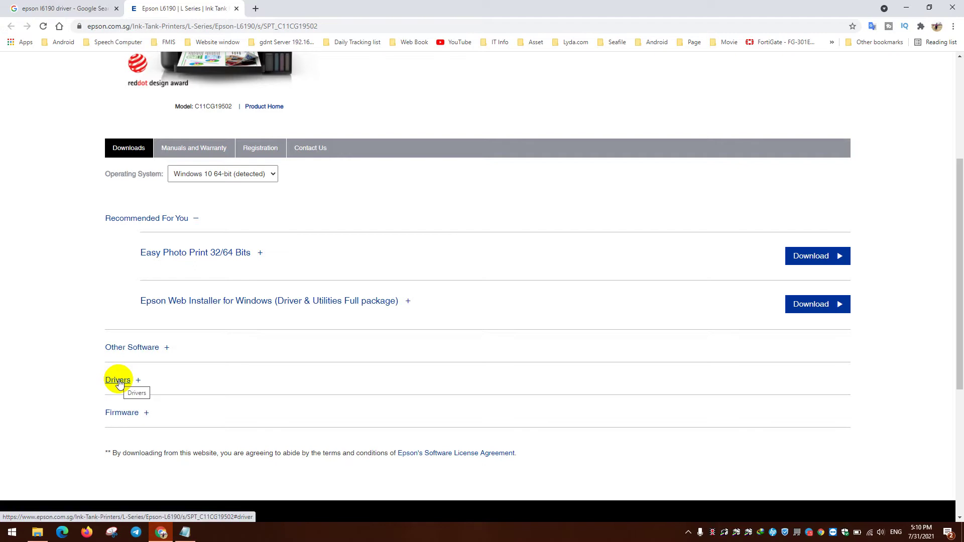
left_click(119, 384)
scroll(318, 397, "down", 2)
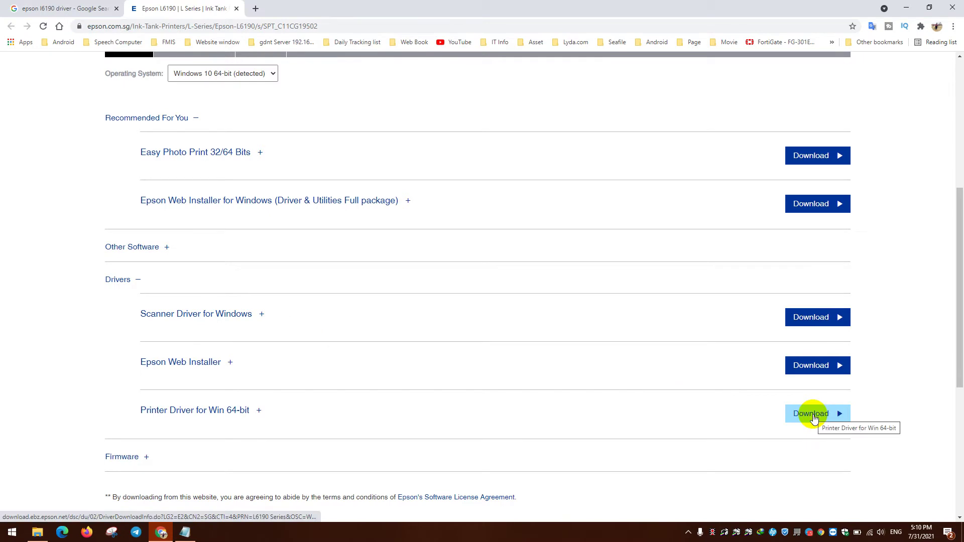
- Download the Printer Driver for Win 64-bit, accepting the licence and saving L6191_X64_26801_LA.exe in the Desktop's Software Installer folder
left_click(814, 419)
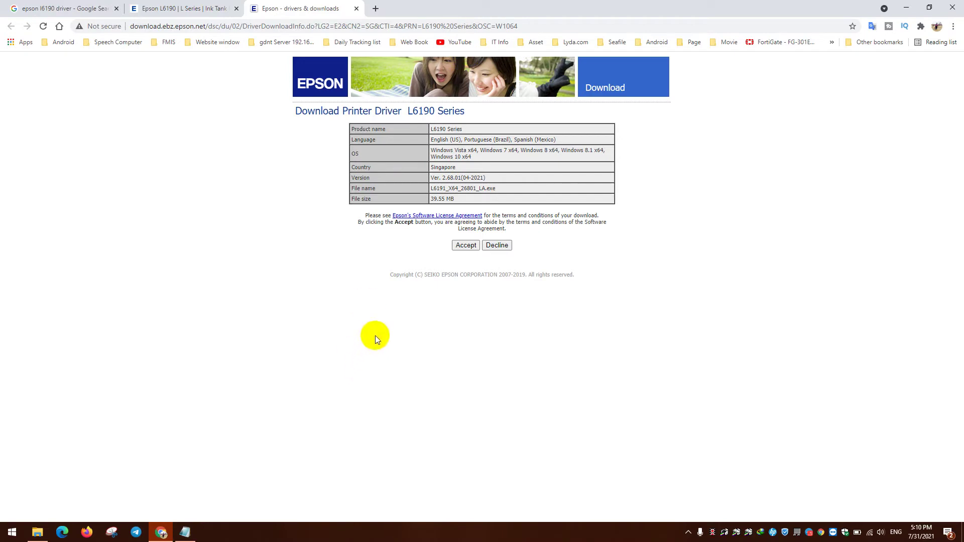
left_click(468, 246)
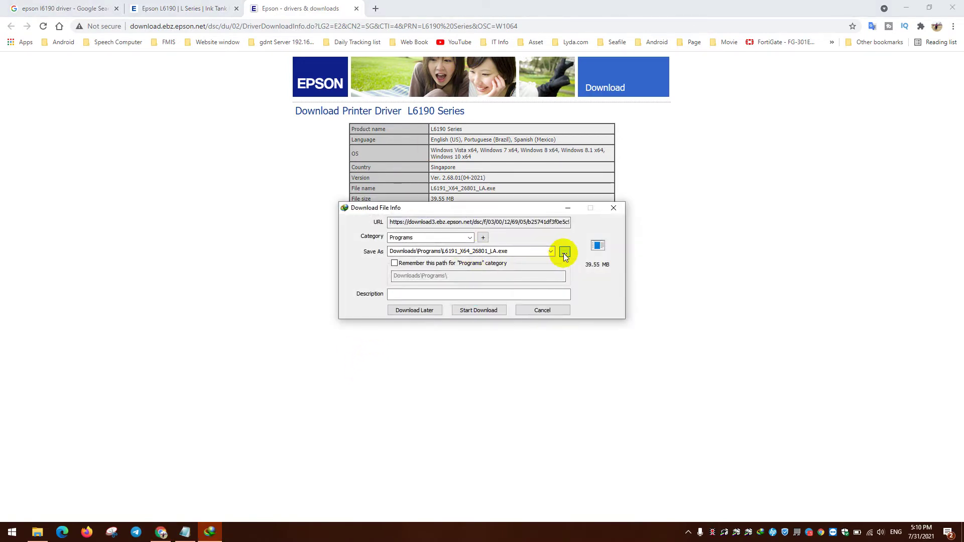
left_click(565, 253)
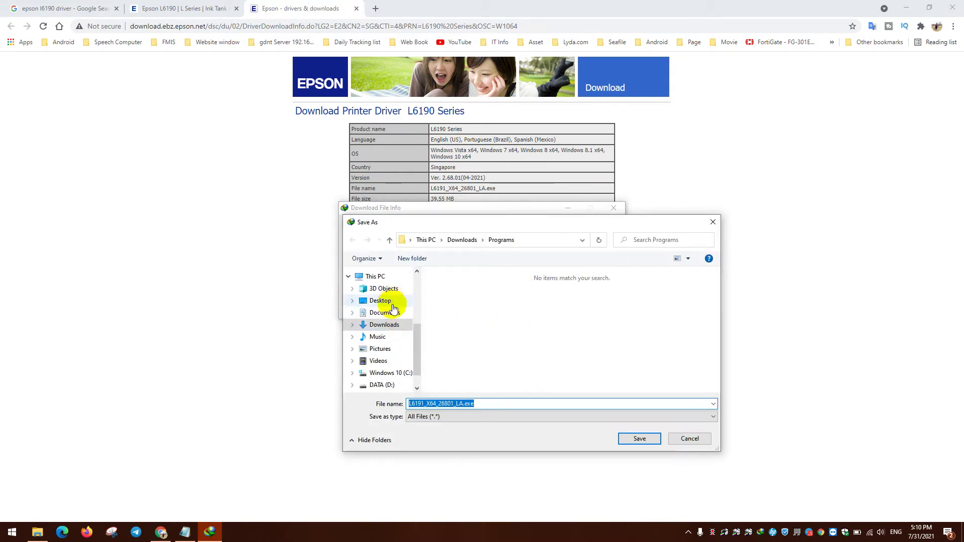
left_click(384, 300)
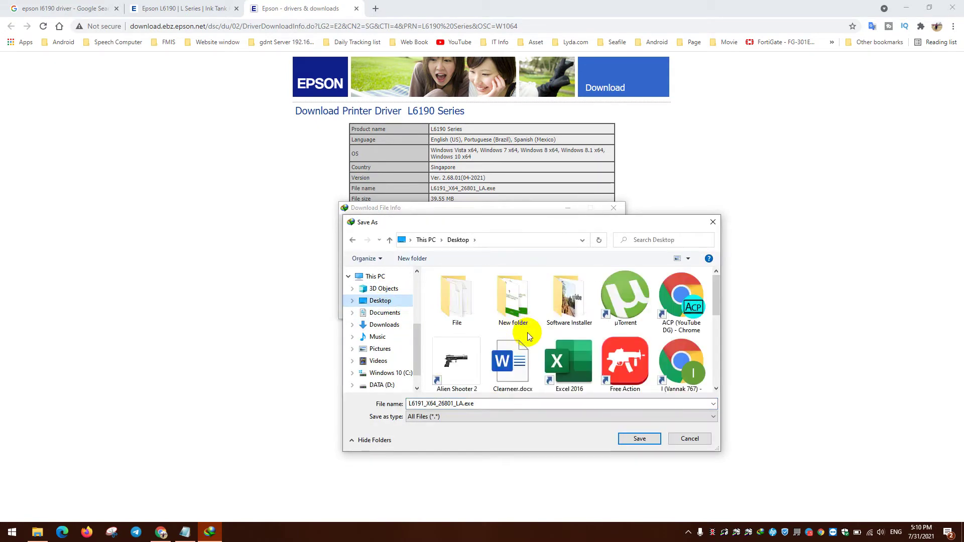
double_click(575, 291)
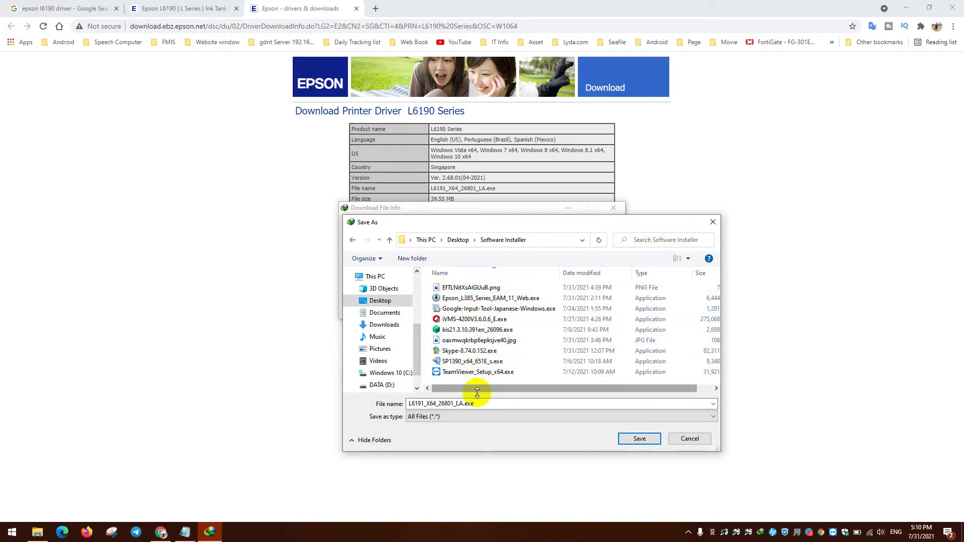
left_click(489, 403)
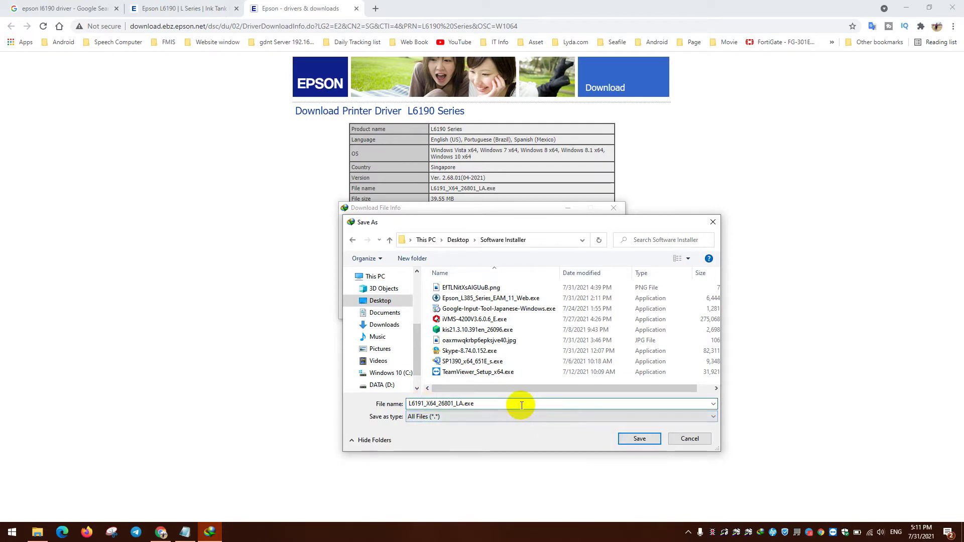
left_click(639, 439)
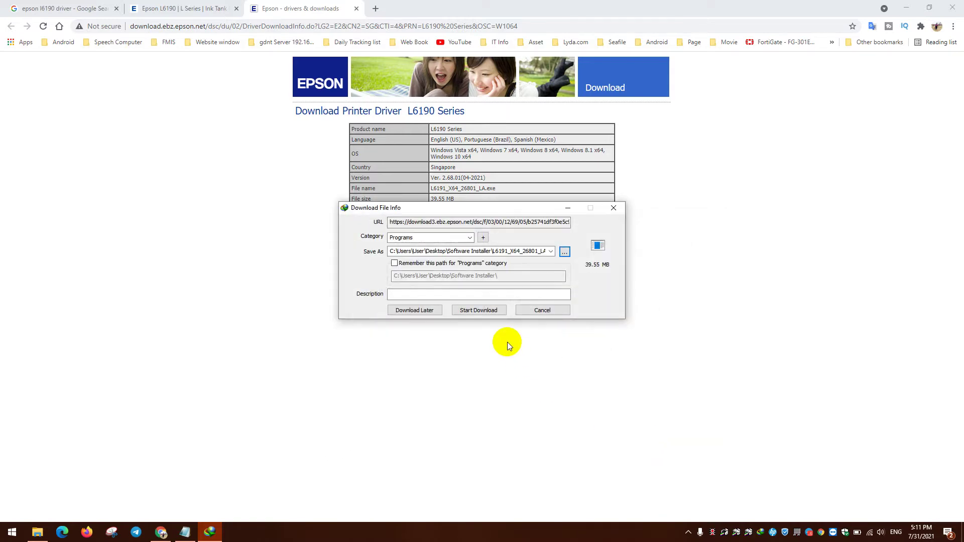
left_click(483, 312)
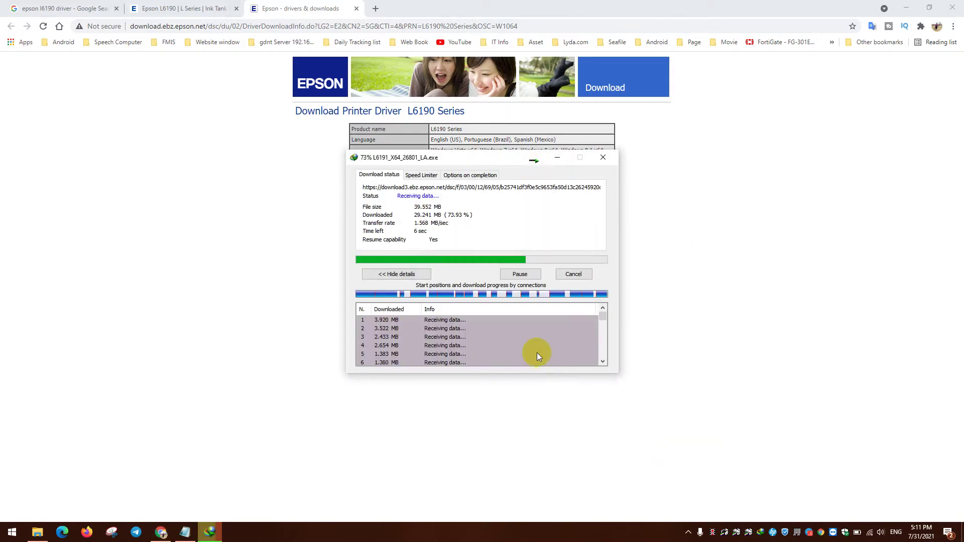
- Close the printer driver download page and request the Scanner Driver for Windows, accepting its licence terms
left_click(356, 8)
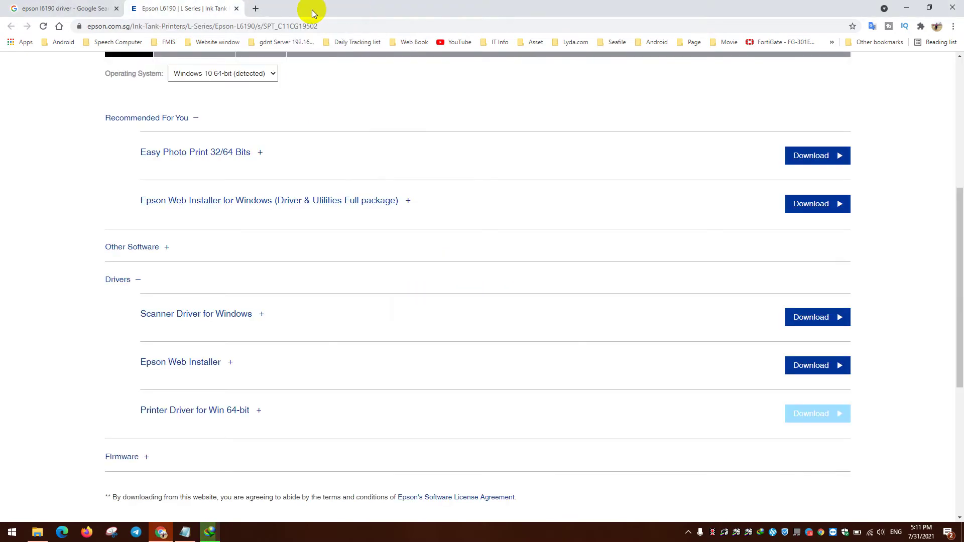
left_click(811, 318)
left_click(216, 9)
left_click(267, 8)
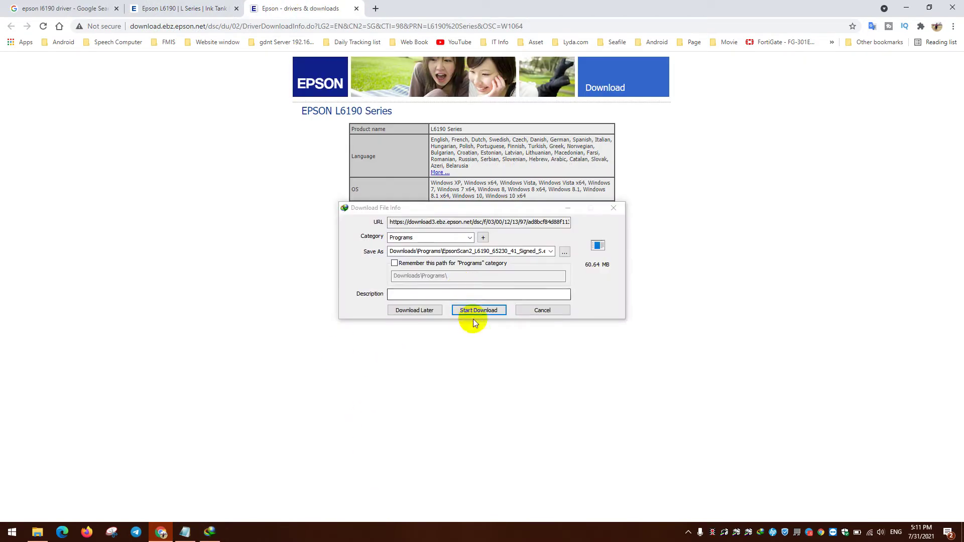
- Set the Desktop's Software Installer folder as destination for EpsonScan2_L6190_65230_41_Signed_S.exe and start the download
left_click(565, 252)
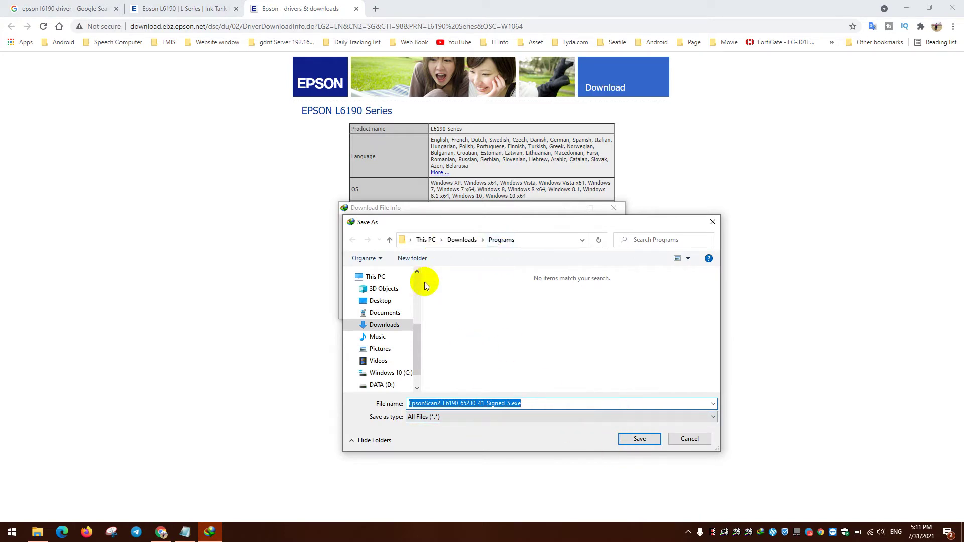
left_click(377, 300)
left_click(567, 308)
double_click(567, 309)
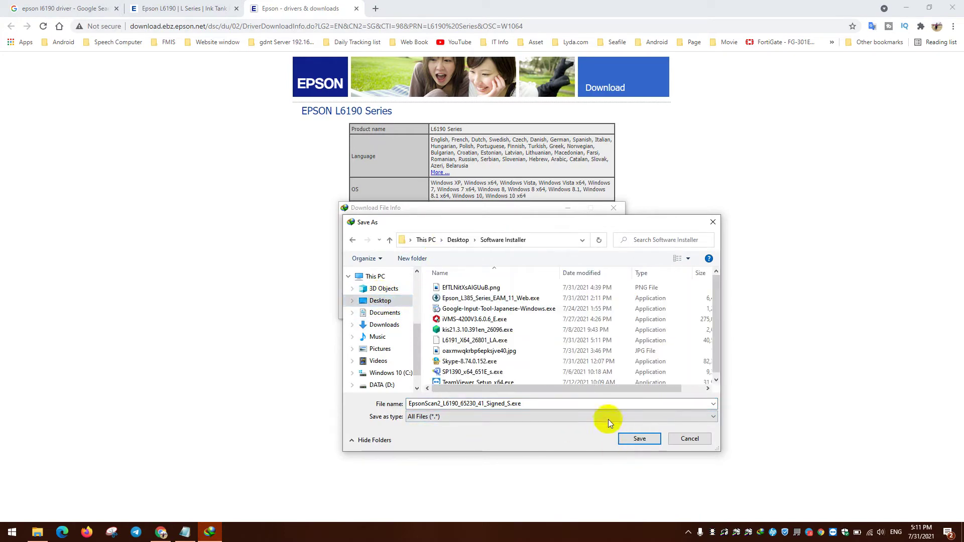
left_click(633, 440)
left_click(478, 310)
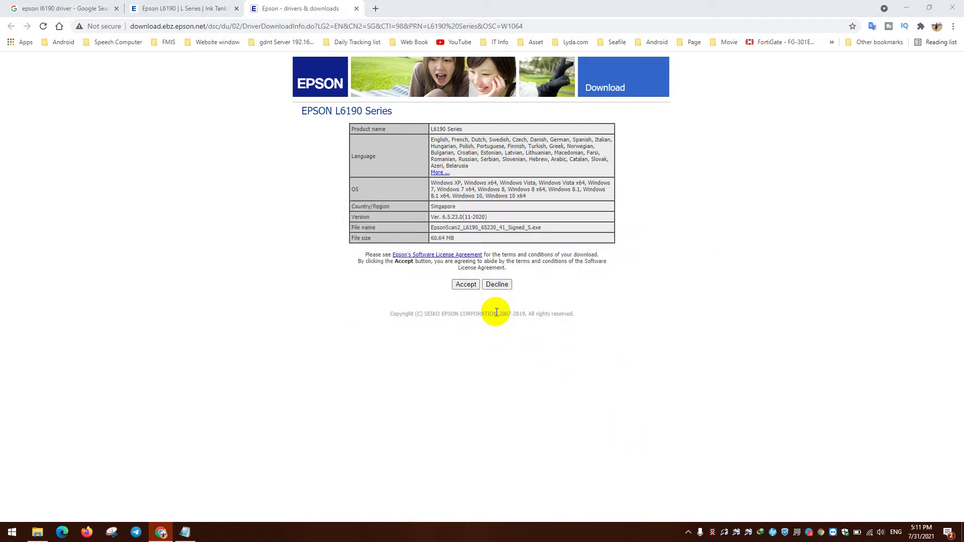
- Close Chrome, reopen it with the same profile and its previous tabs, and return to the Epson L6190 support page
left_click(478, 13)
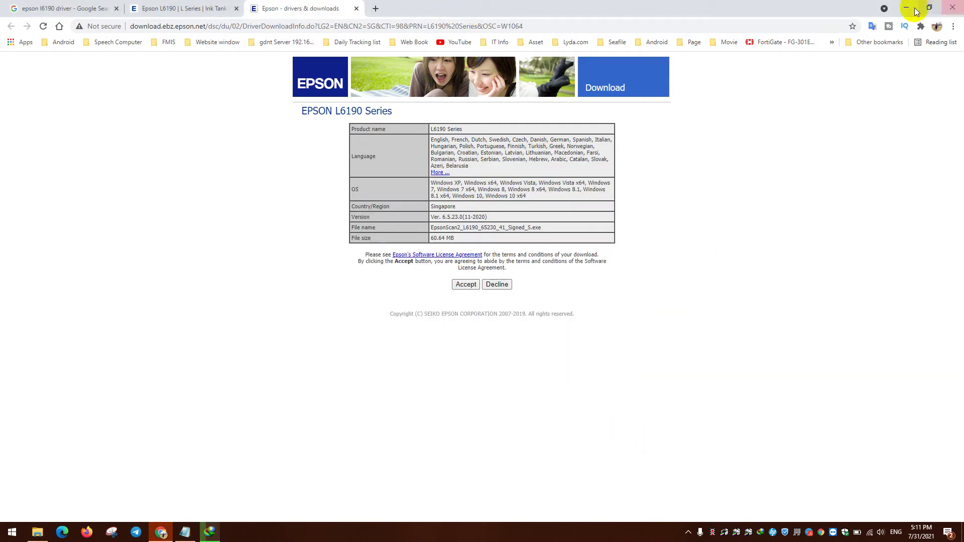
left_click(953, 7)
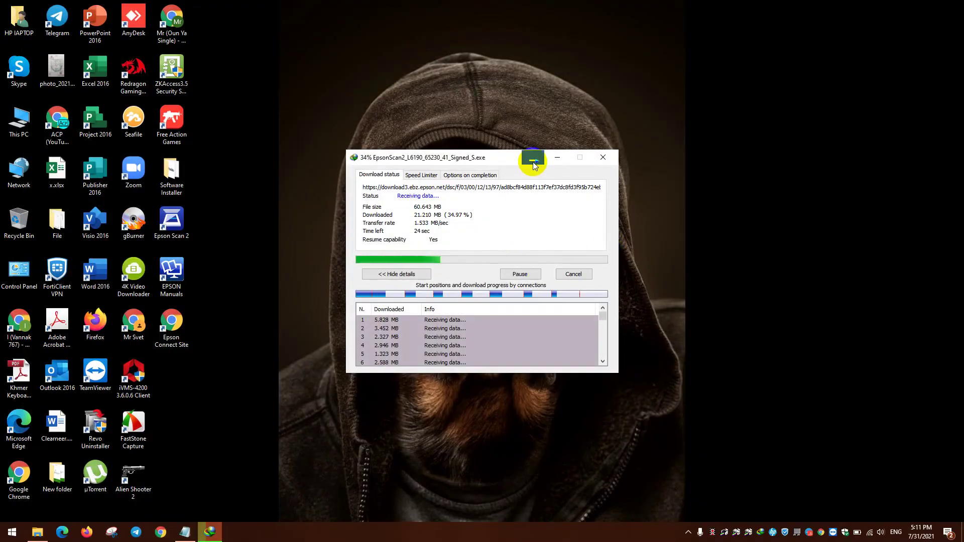
left_click(160, 531)
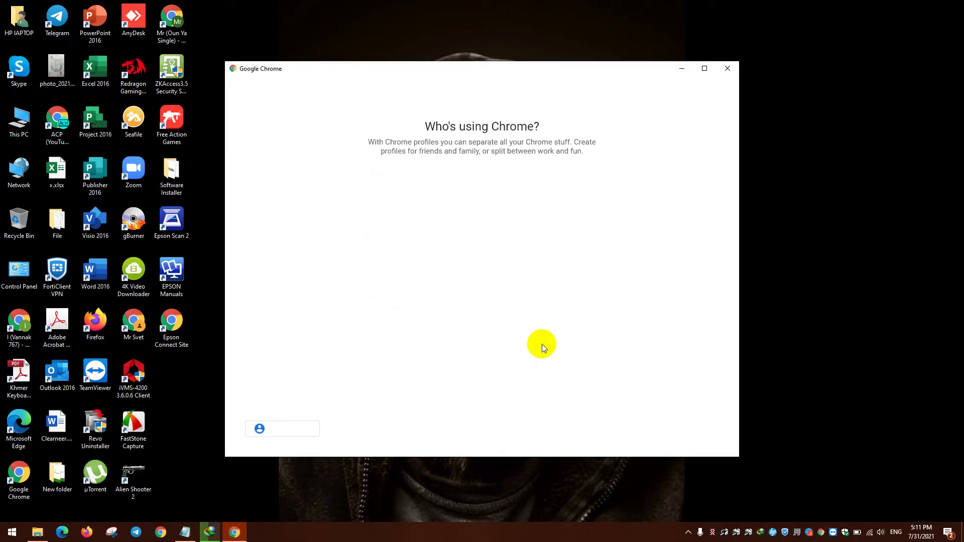
left_click(539, 237)
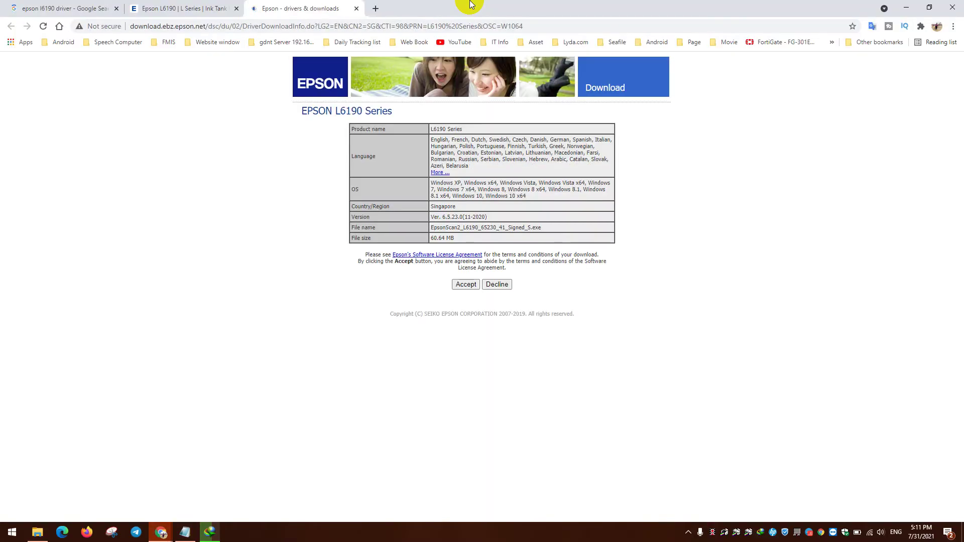
left_click(213, 5)
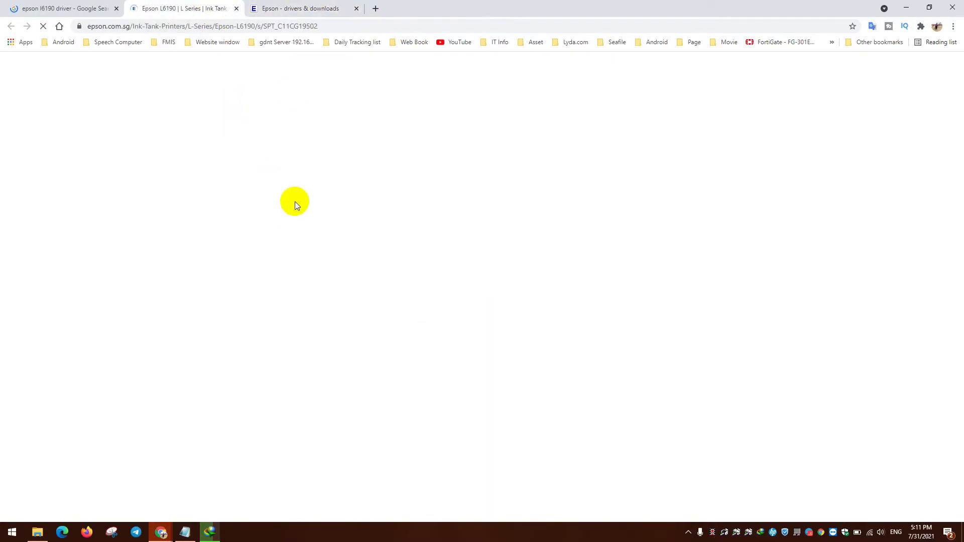
- Copy the web address of the Epson L6190 support page into the open Notepad note
left_click(339, 26)
key("ctrl+c")
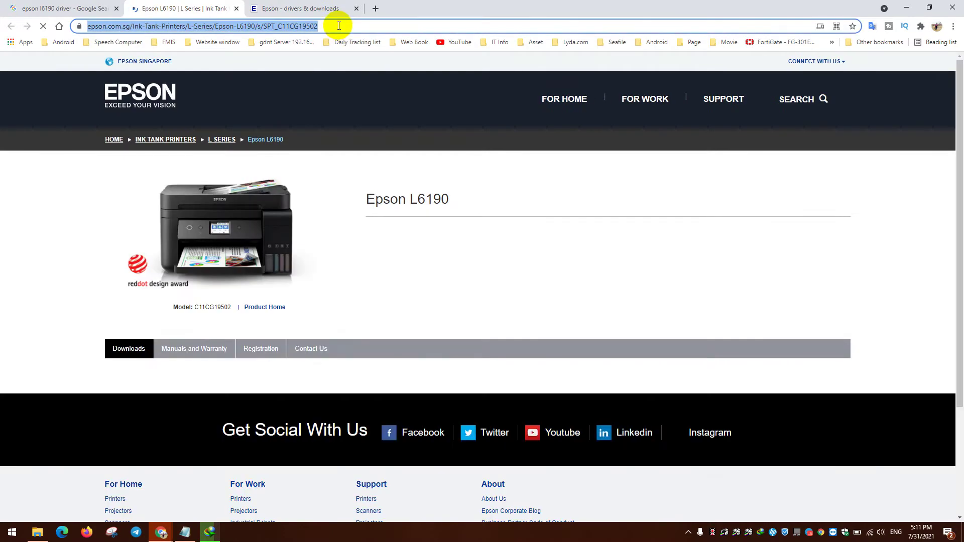
left_click(184, 532)
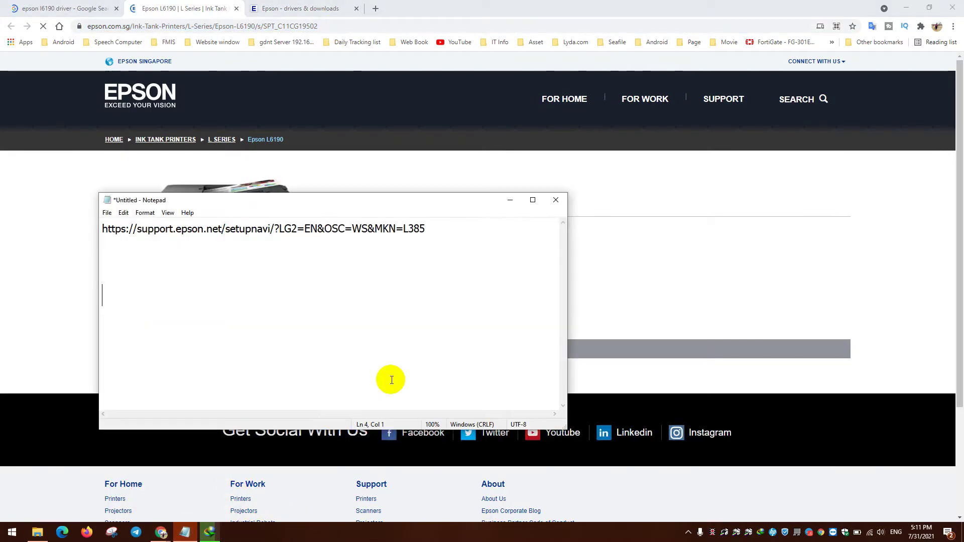
key("ctrl+v")
- Copy the scanner driver download page's address and paste it into the Notepad note below the support page link
left_click(324, 5)
left_click(307, 25)
key("ctrl+c")
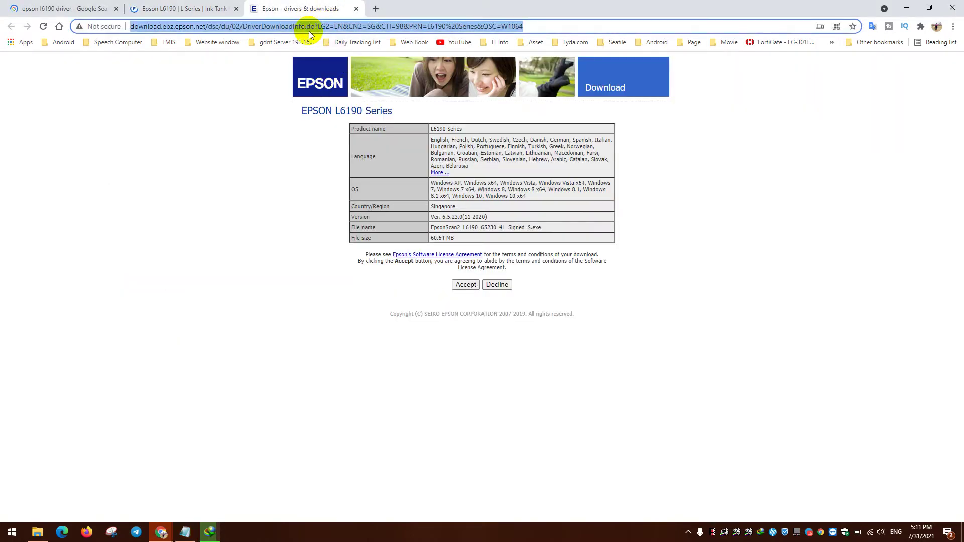
left_click(184, 533)
key("Return")
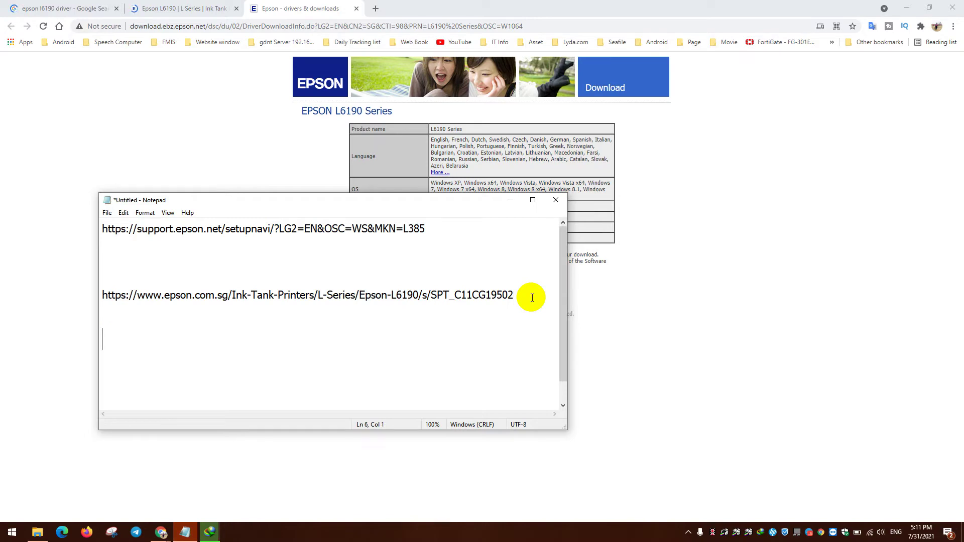
key("ctrl+v")
- Close the scanner download and L6190 support pages, and clear the remaining Chrome windows off the desktop
left_click(516, 13)
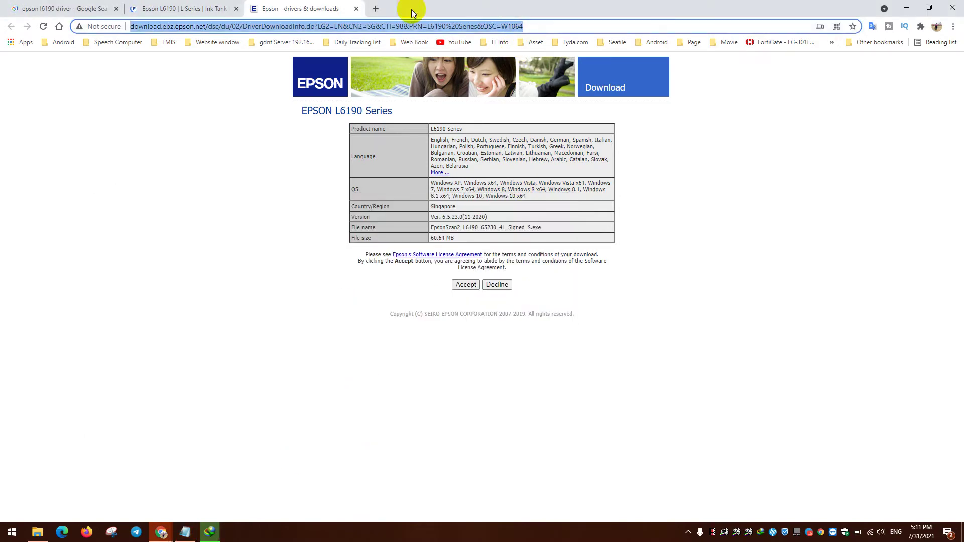
left_click(232, 9)
left_click(237, 9)
left_click(237, 9)
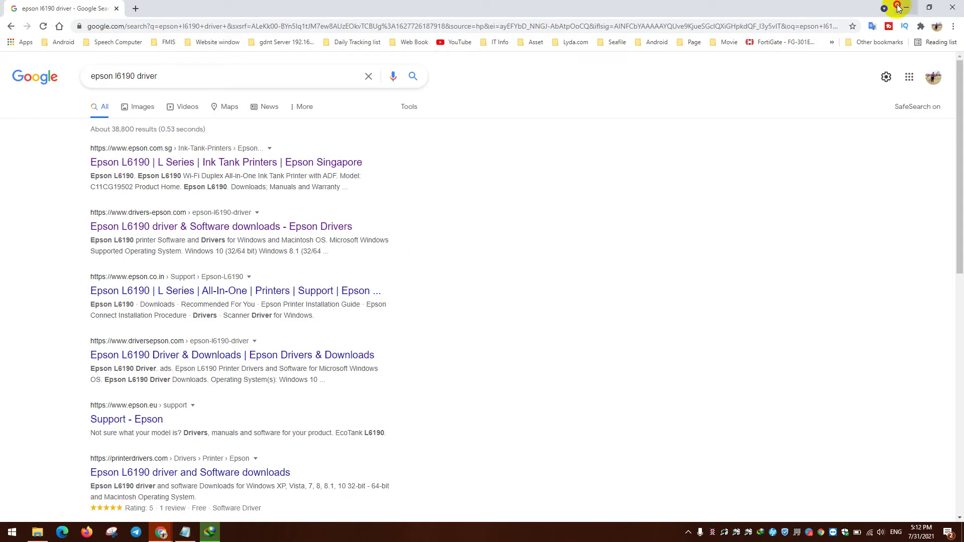
left_click(898, 7)
left_click(730, 6)
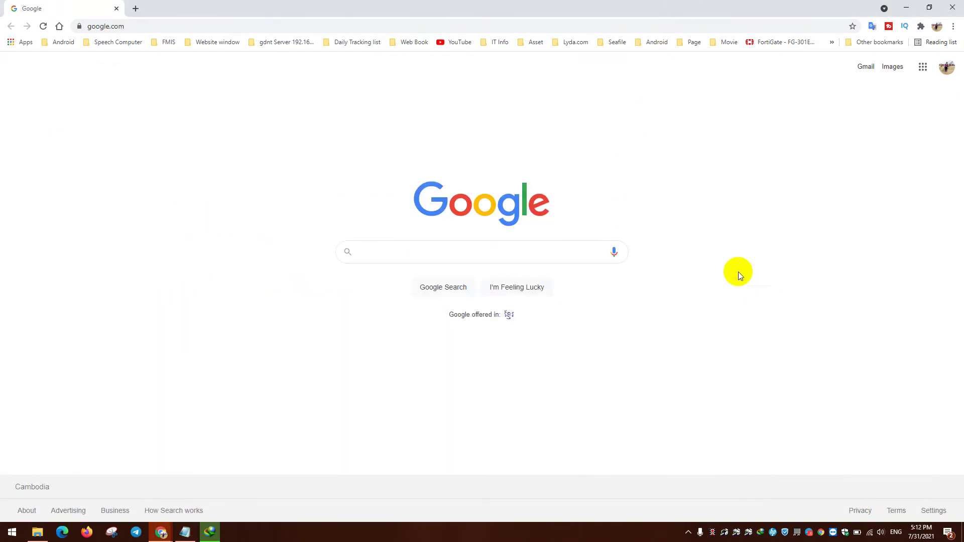
left_click(953, 8)
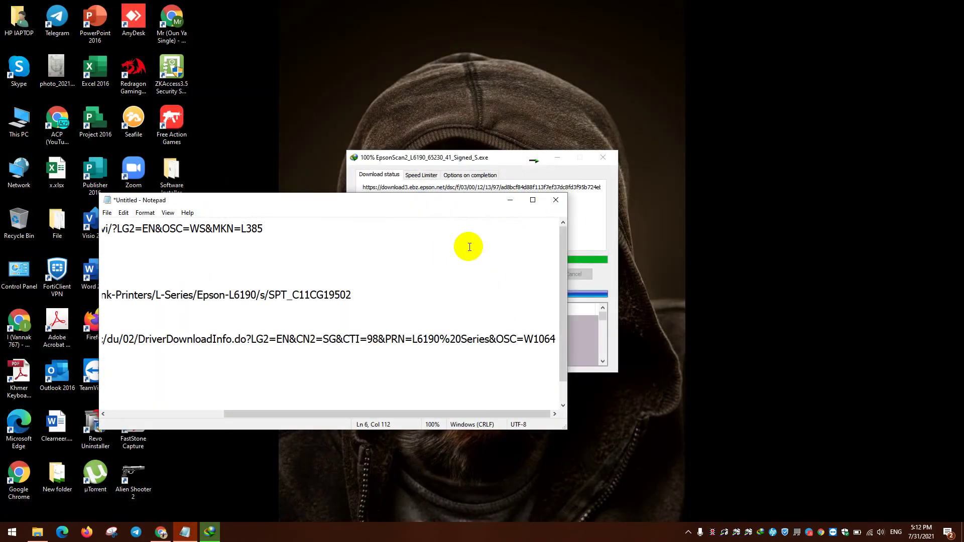
- Clear the EpsonScan2 download window and the Notepad note off the desktop, and refresh it
left_click(538, 173)
left_click(557, 158)
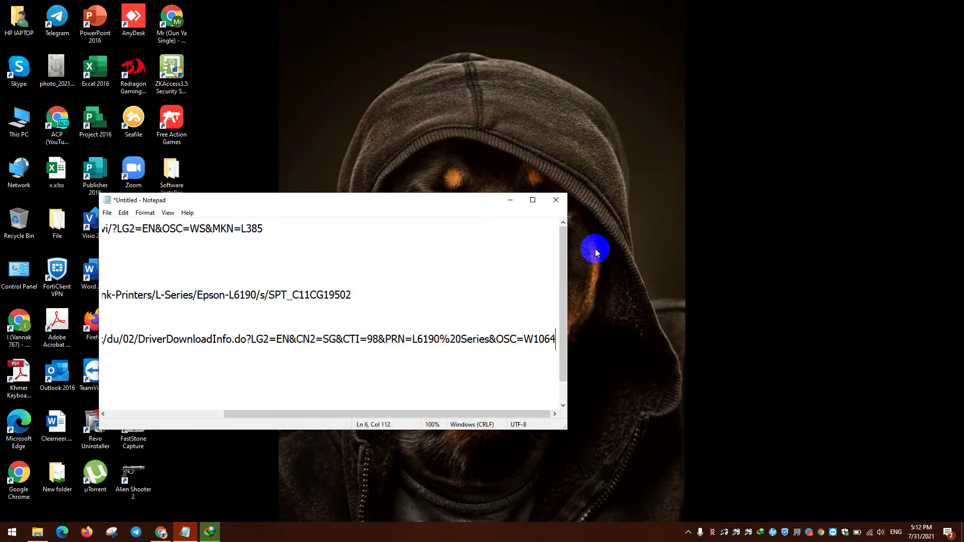
left_click(517, 205)
right_click(405, 244)
left_click(432, 278)
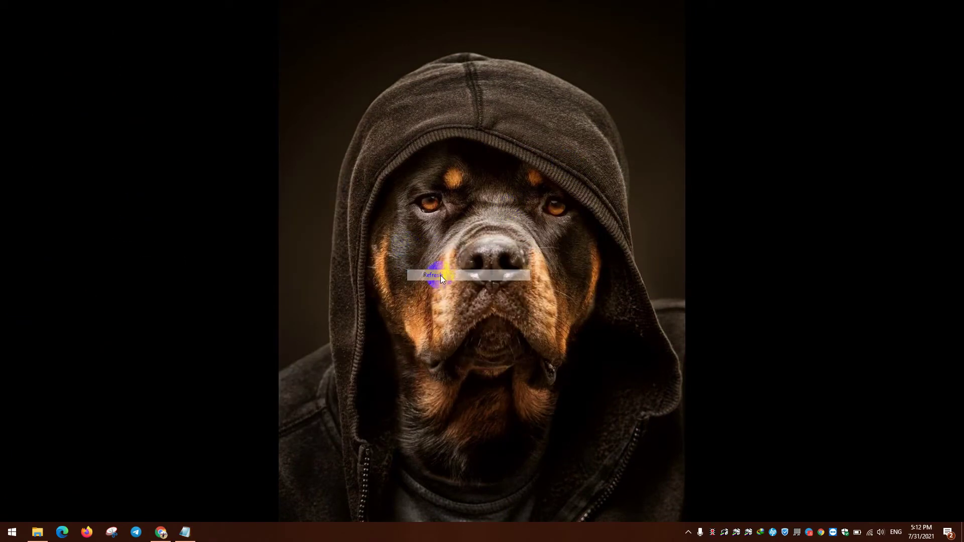
- Open the desktop's Software Installer folder and extract L6191_X64_26801_LA.exe into its own L6191_X64_26801_LA folder
double_click(170, 191)
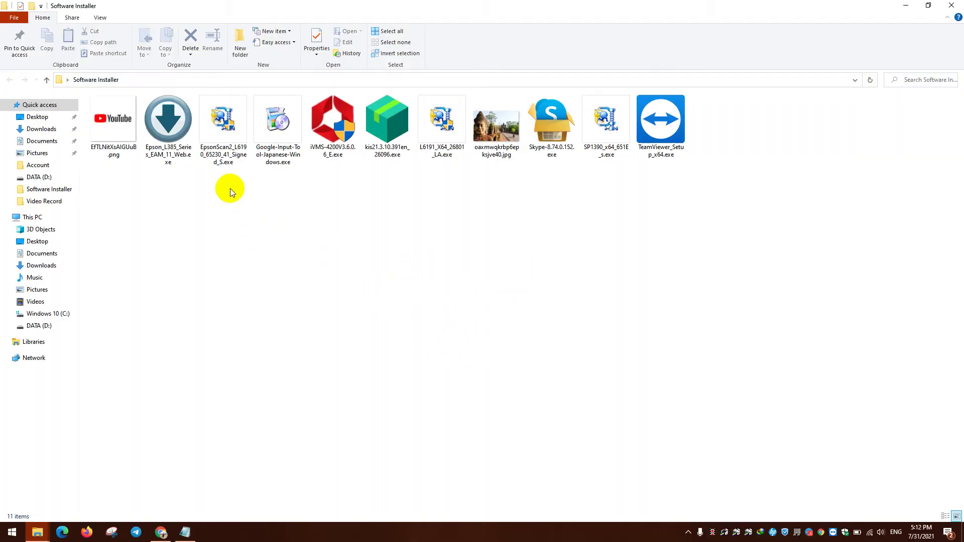
left_click(224, 154)
left_click(292, 226)
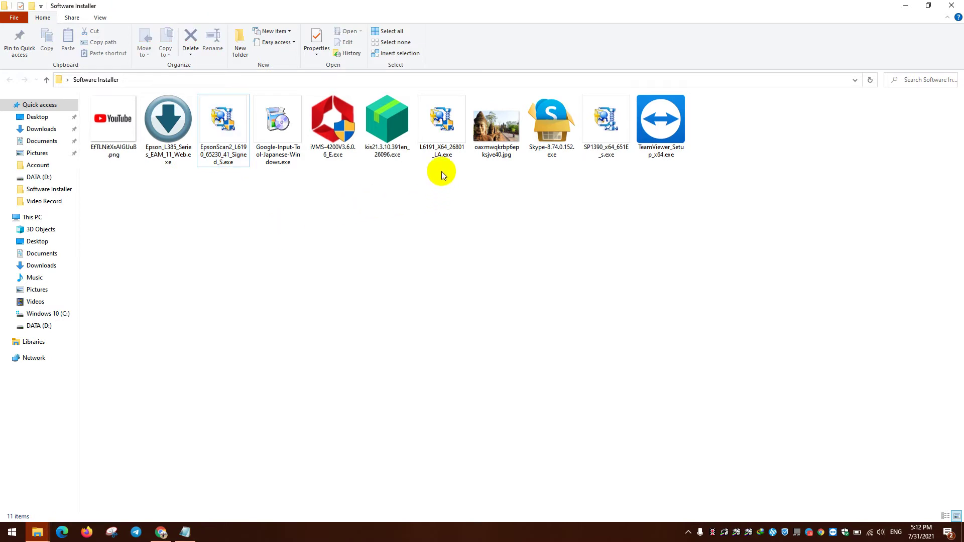
left_click(441, 152)
right_click(441, 152)
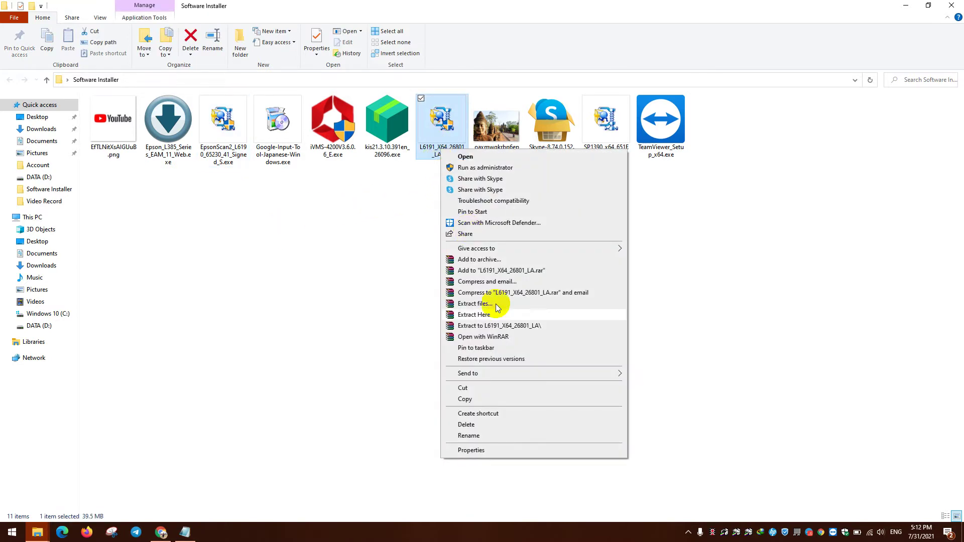
left_click(505, 326)
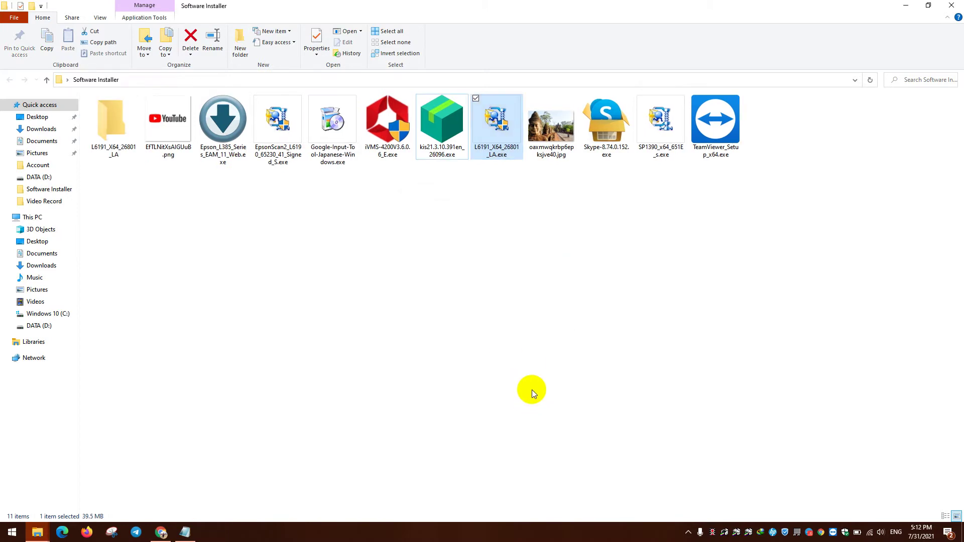
right_click(166, 284)
left_click(191, 322)
- Go through the extracted L6191_X64_26801_LA folder into WINX64 and open its SETUP folder
double_click(117, 159)
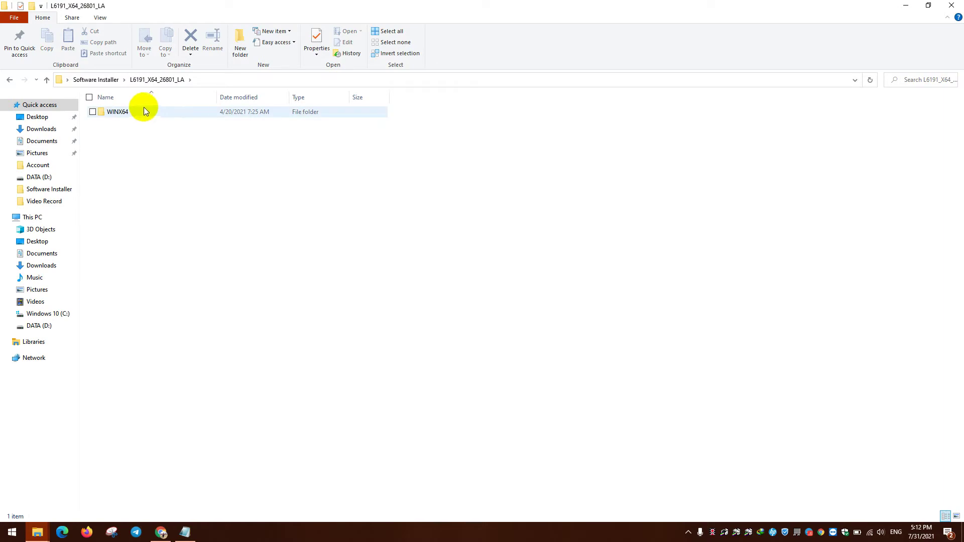
double_click(143, 111)
scroll(523, 377, "down", 20)
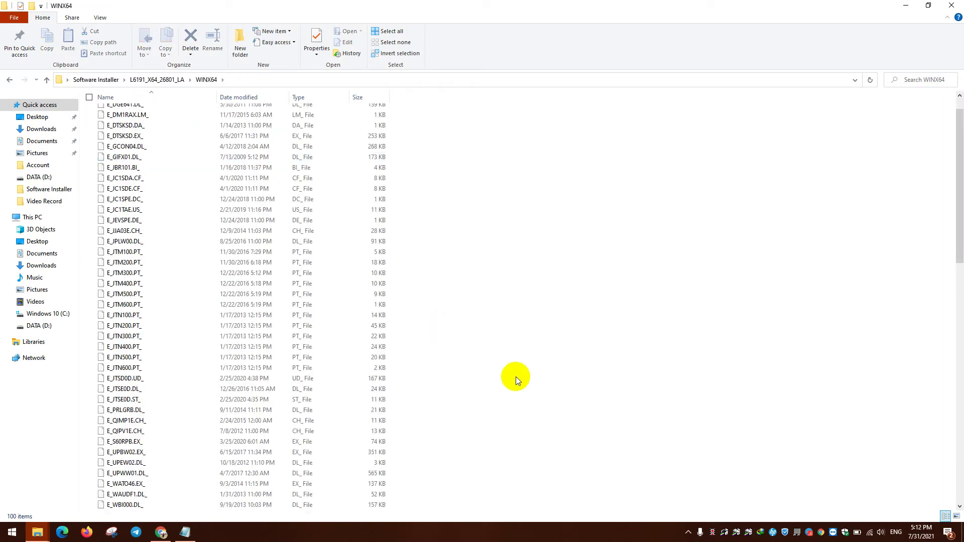
scroll(530, 381, "down", 3)
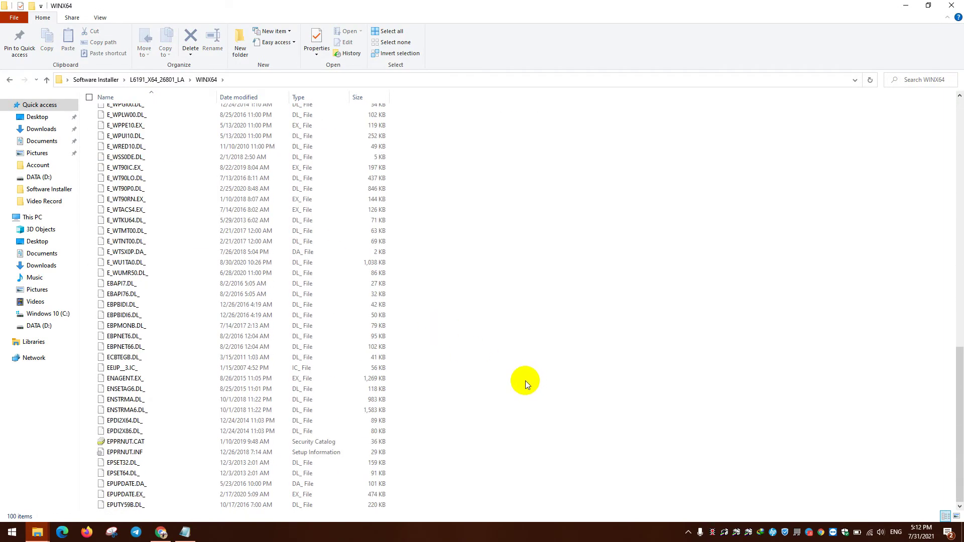
left_click_drag(954, 413, 954, 97)
double_click(163, 112)
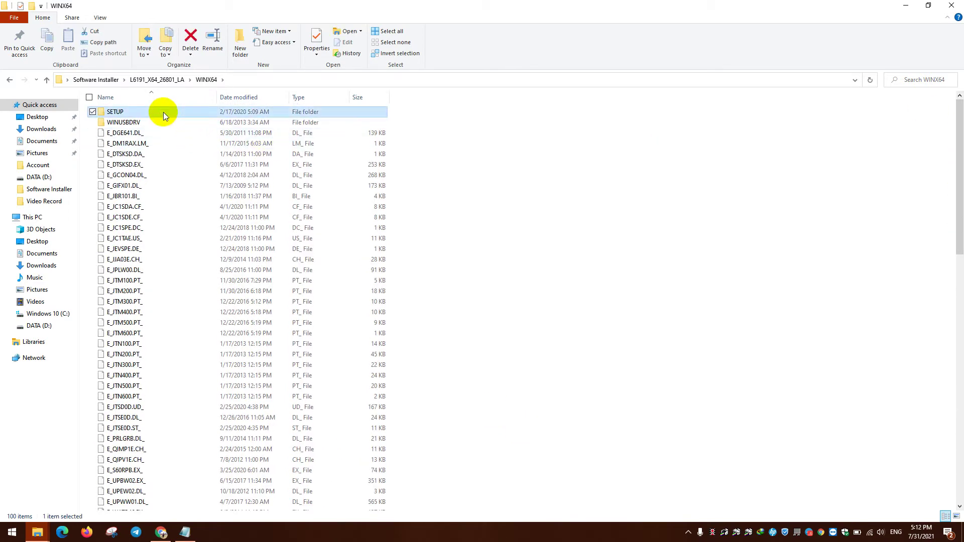
- Launch the printer driver installer SETUP64.EXE from the SETUP folder
right_click(161, 285)
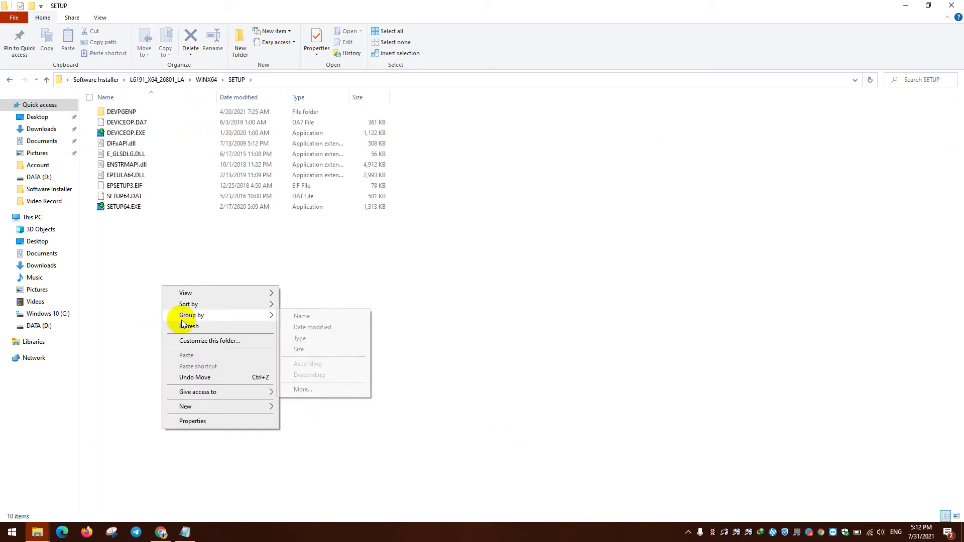
left_click(122, 254)
right_click(131, 209)
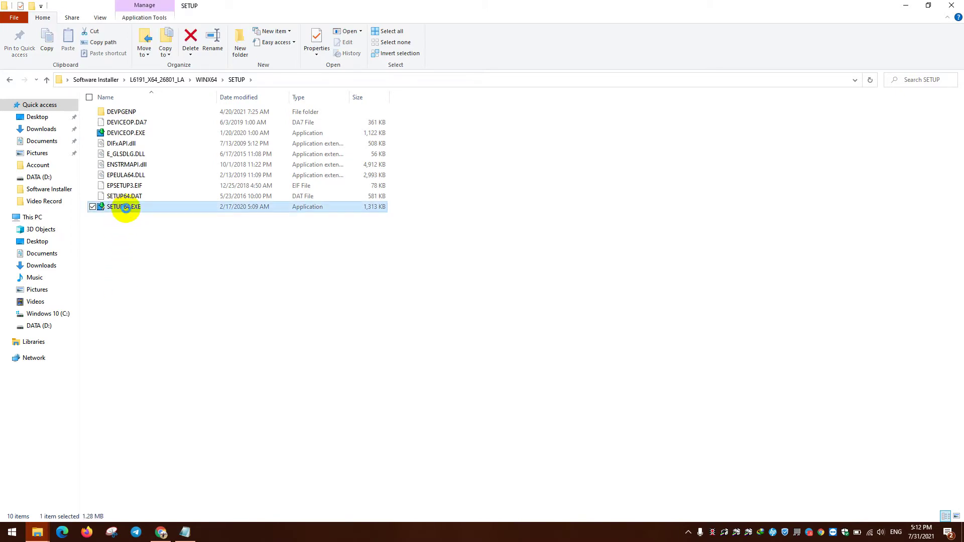
left_click(148, 216)
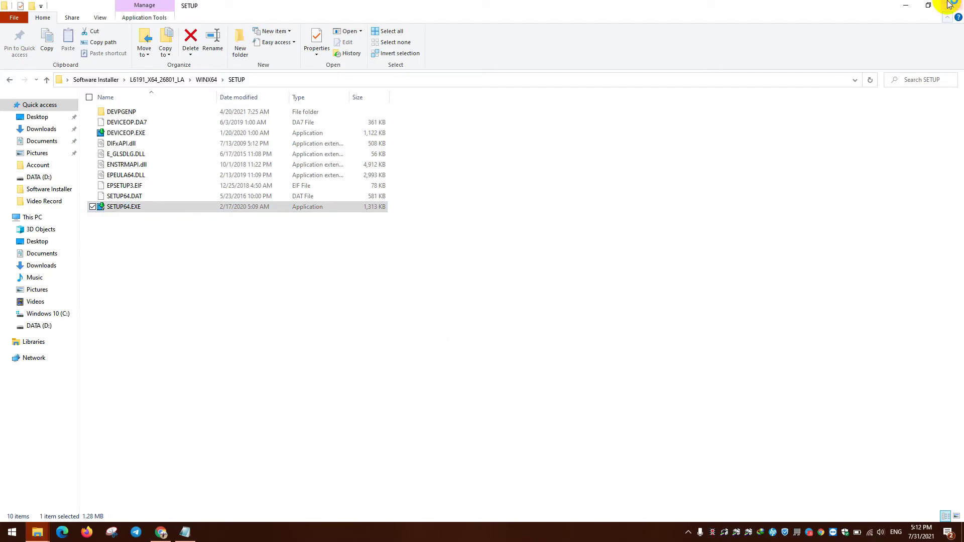
- Minimise the folder window and confirm EPSON L6190 Series as the model to install, set as default printer
left_click(905, 6)
right_click(661, 273)
left_click(678, 303)
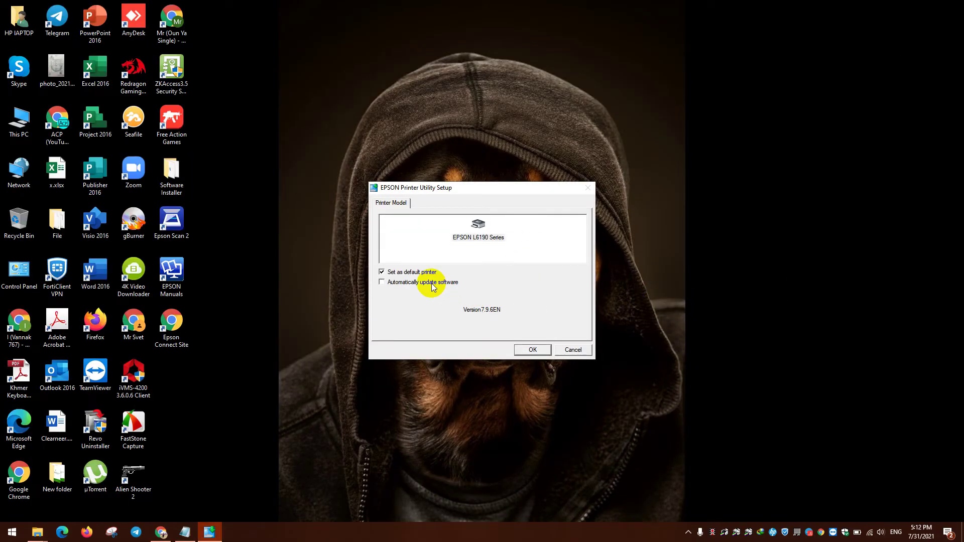
left_click(532, 350)
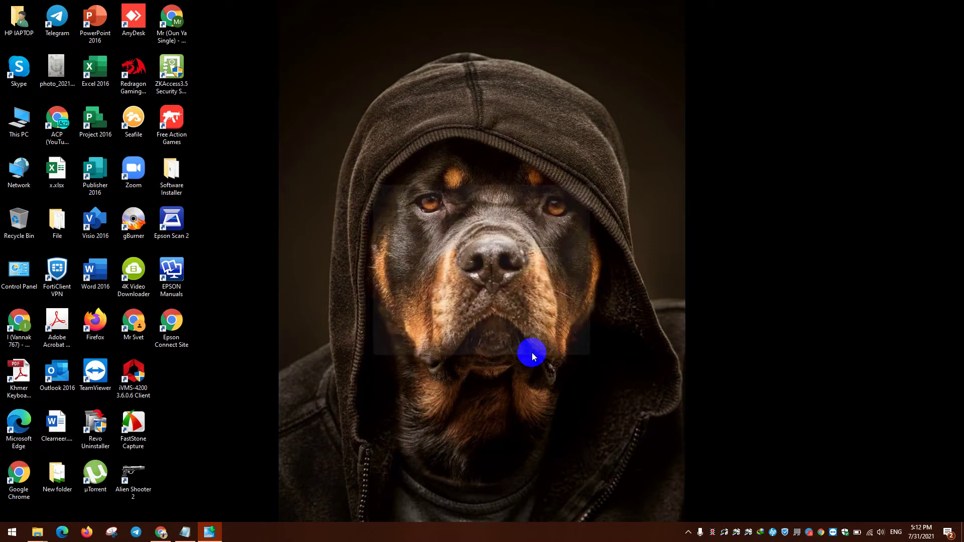
right_click(595, 271)
right_click(531, 285)
left_click(552, 310)
right_click(504, 271)
left_click(504, 307)
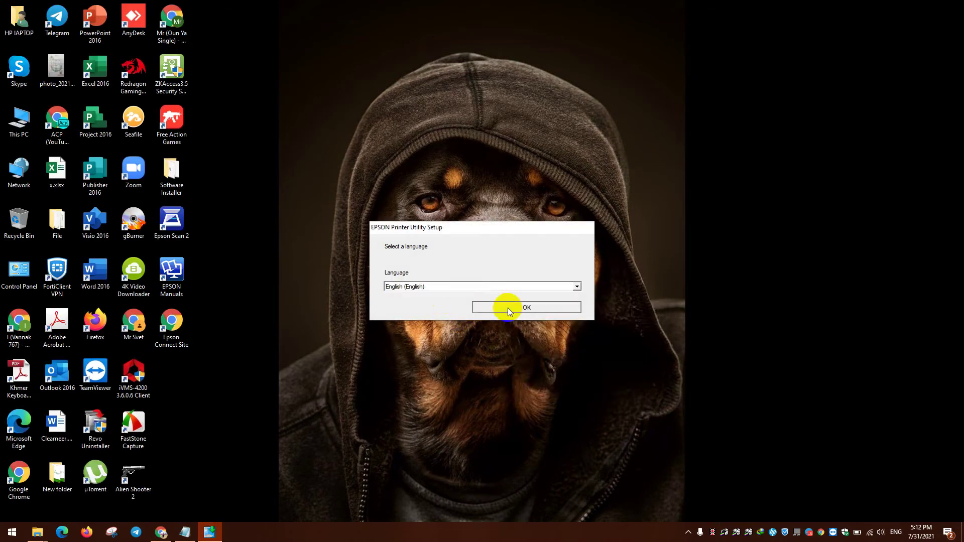
- Confirm English (English) as the setup language and agree to the Epson End User Software License Agreement
left_click(508, 309)
right_click(576, 290)
left_click(608, 320)
right_click(664, 290)
left_click(683, 318)
left_click(372, 325)
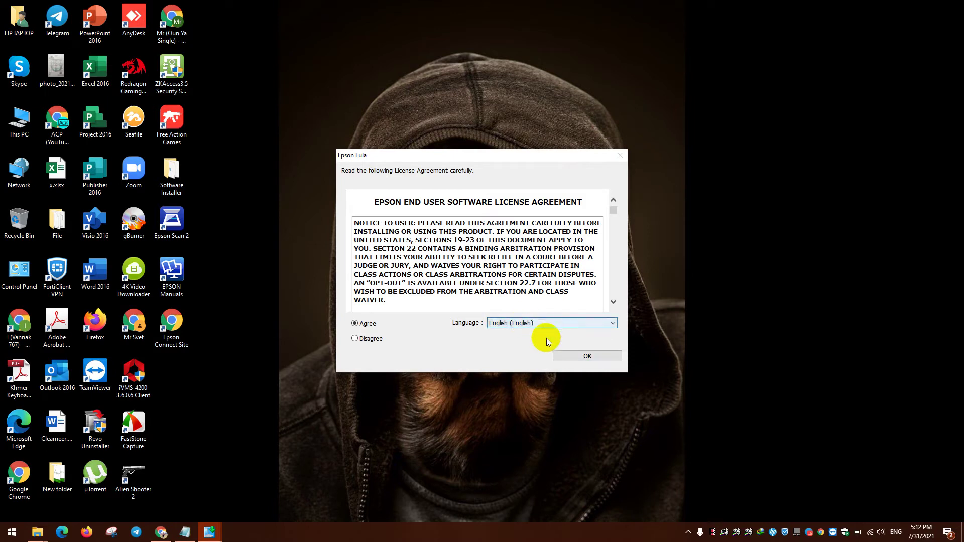
left_click(573, 357)
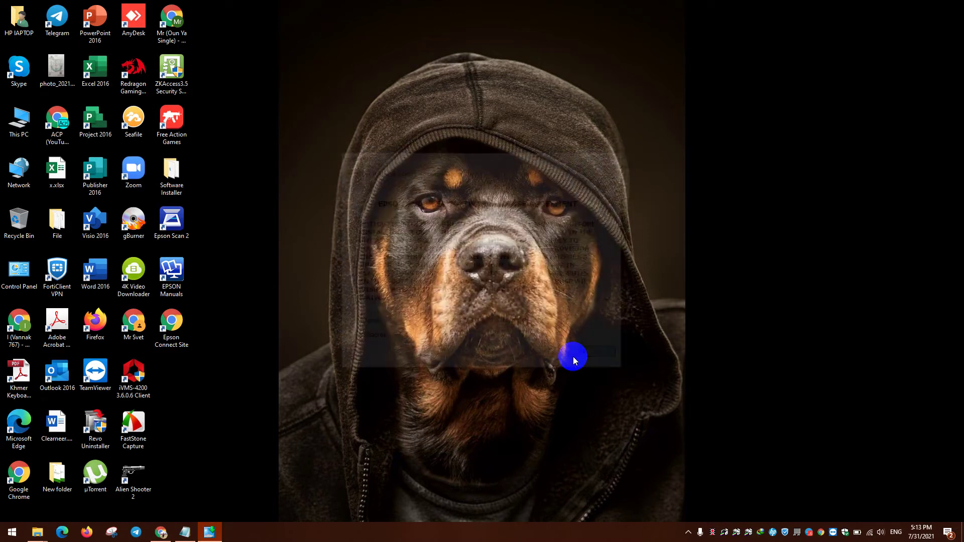
right_click(648, 303)
left_click(669, 333)
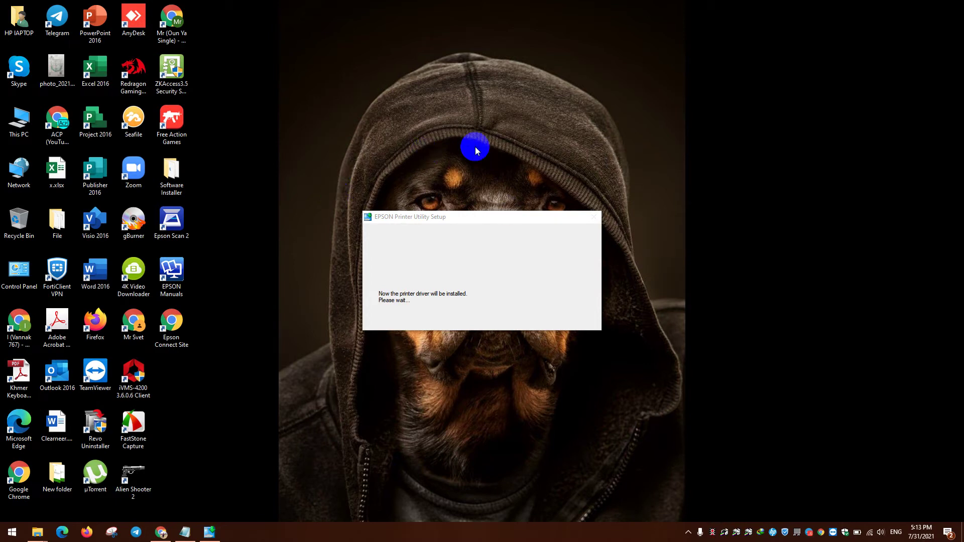
right_click(479, 128)
left_click(508, 153)
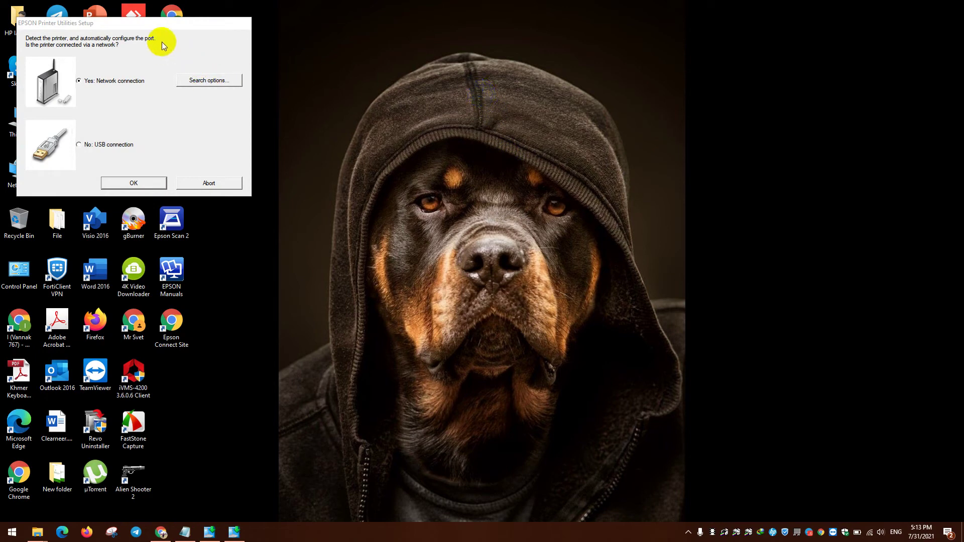
- Choose a USB connection instead of network for the printer, start its detection and move the detection dialog away from the desktop icons
left_click_drag(162, 26, 515, 151)
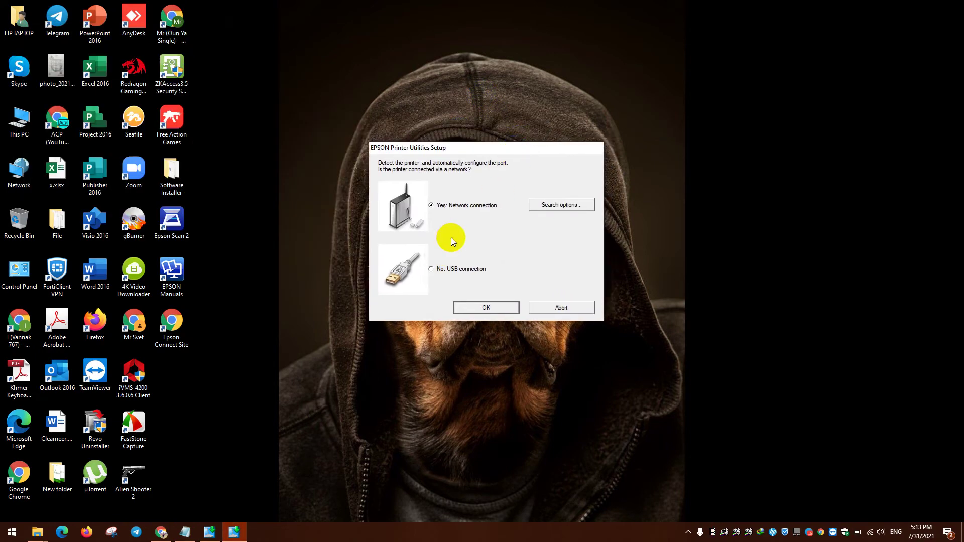
left_click(452, 272)
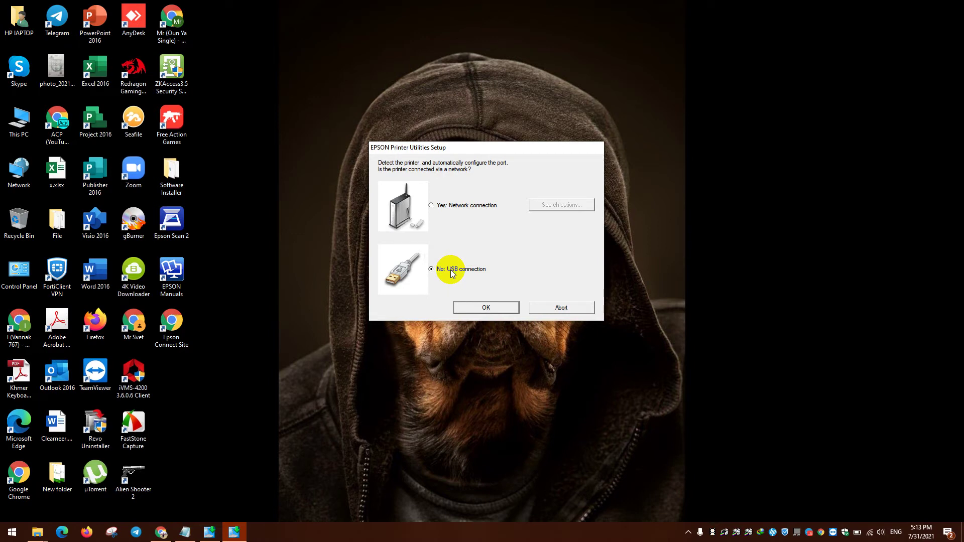
left_click(474, 310)
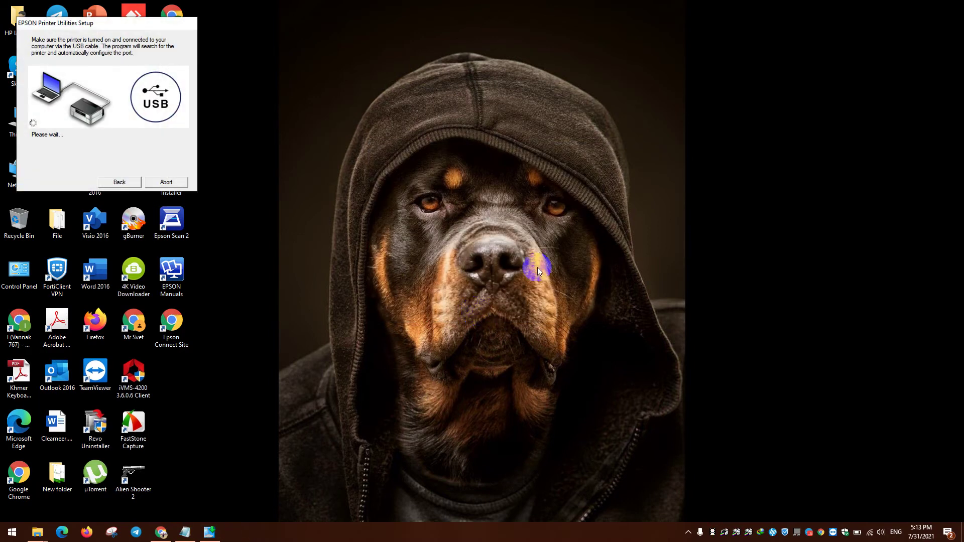
left_click_drag(119, 20, 650, 188)
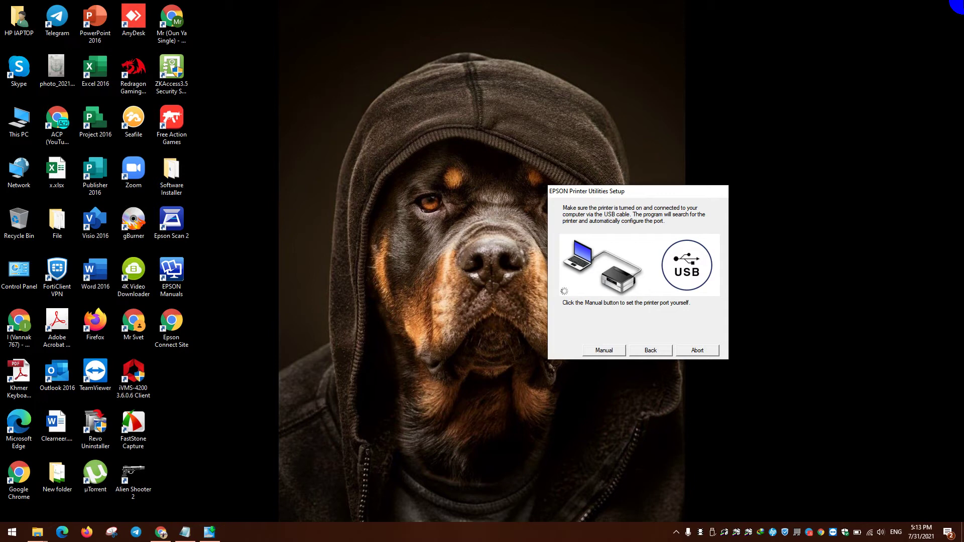
right_click(423, 230)
left_click(447, 259)
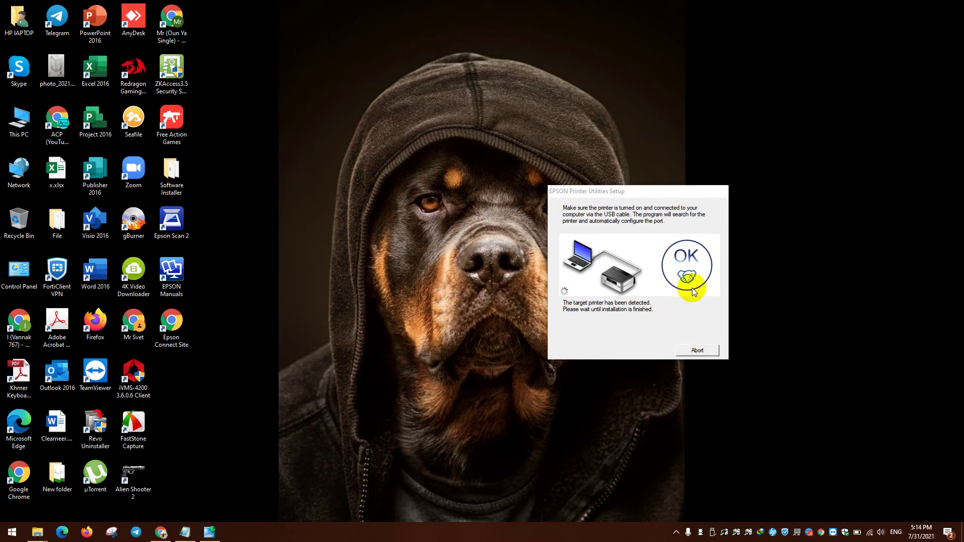
right_click(351, 207)
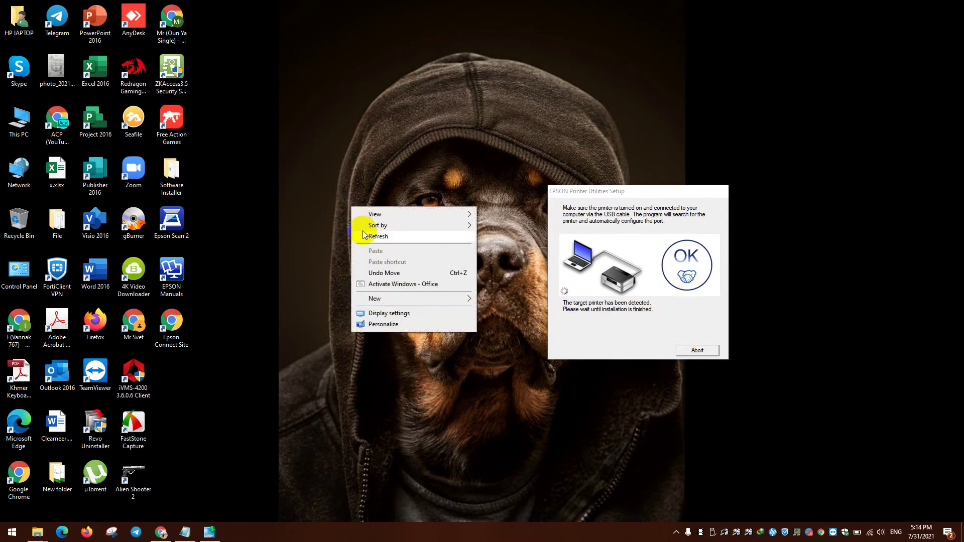
left_click(365, 236)
right_click(365, 238)
left_click(391, 273)
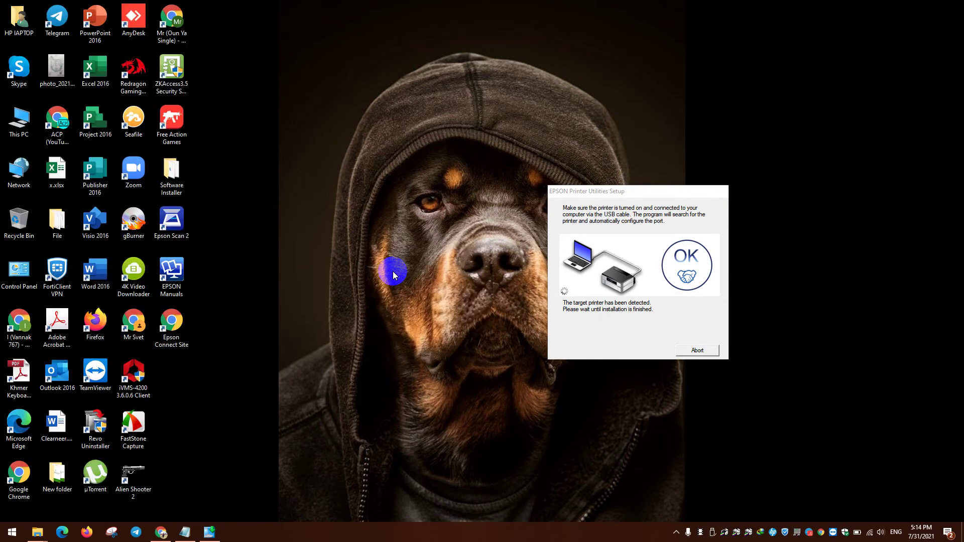
- Wait for the printer driver installation to finish, acknowledge its completion and refresh the desktop
right_click(393, 271)
left_click(403, 299)
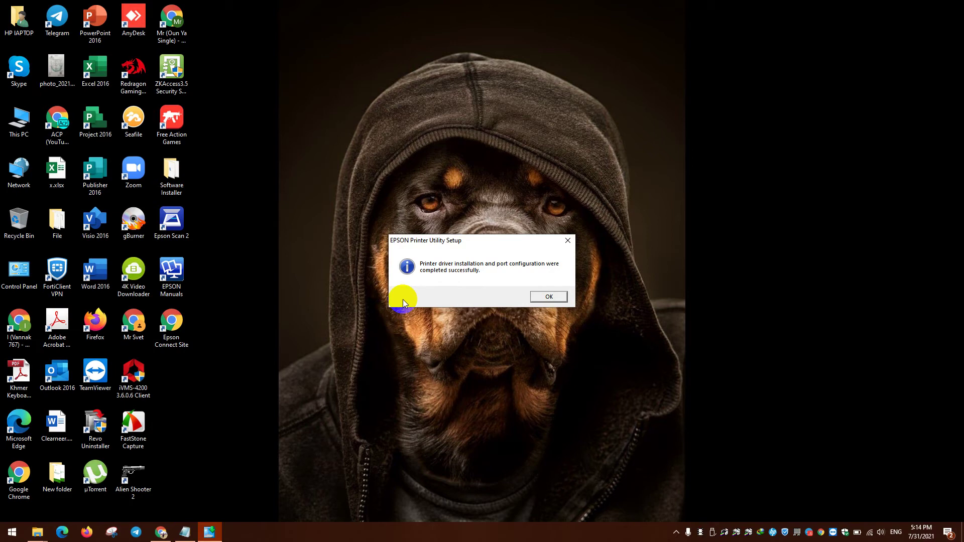
left_click(541, 295)
right_click(470, 274)
left_click(493, 304)
- Open Control Panel, set its view to Category and go to Devices and Printers under Hardware and Sound
left_click(14, 264)
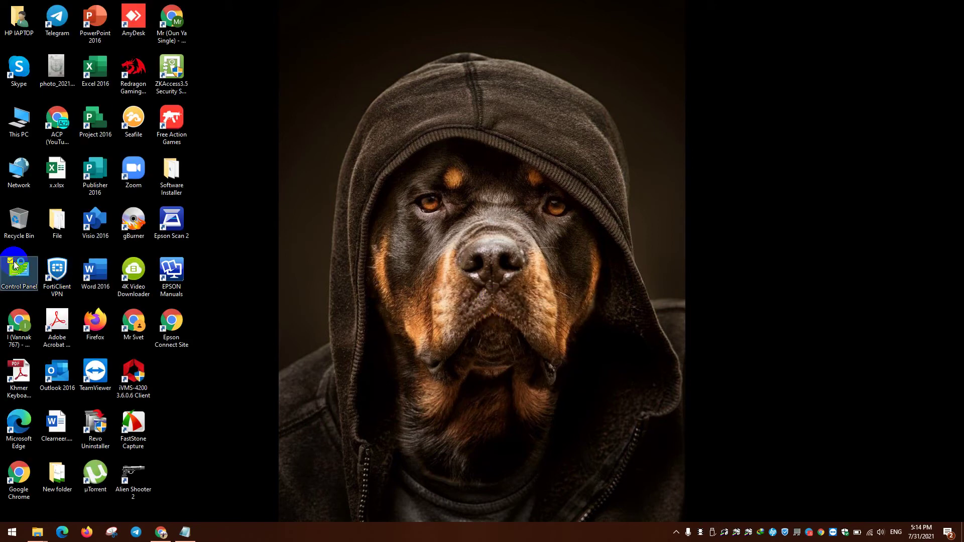
double_click(15, 264)
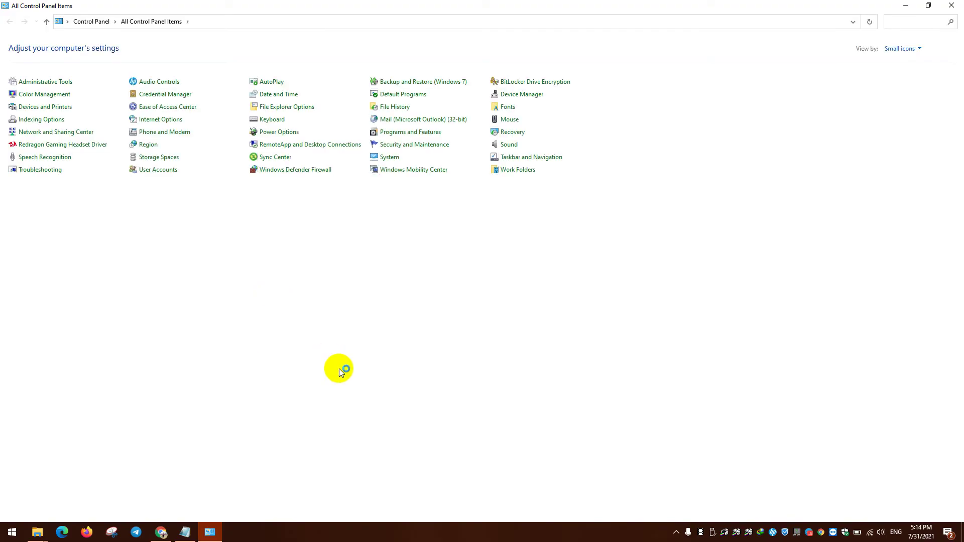
left_click(902, 49)
left_click(899, 61)
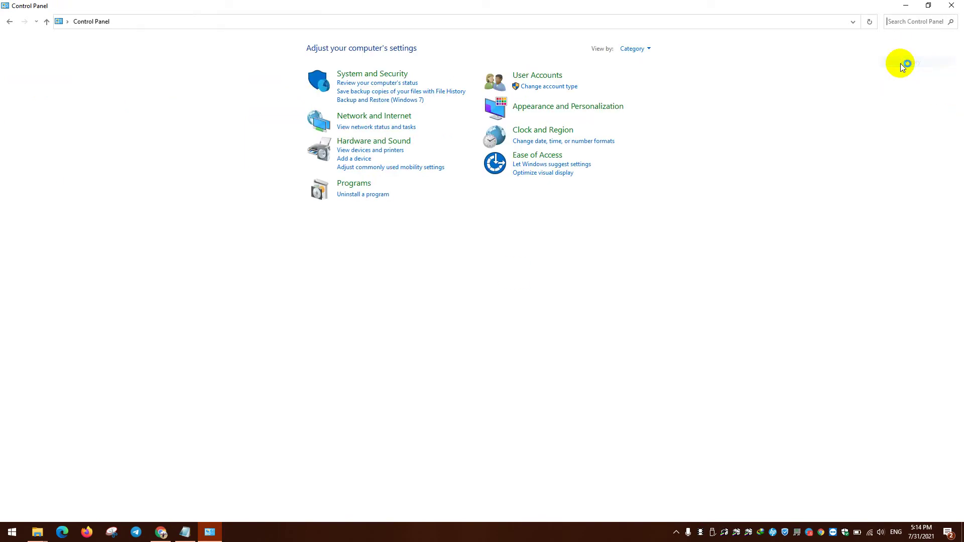
left_click(385, 142)
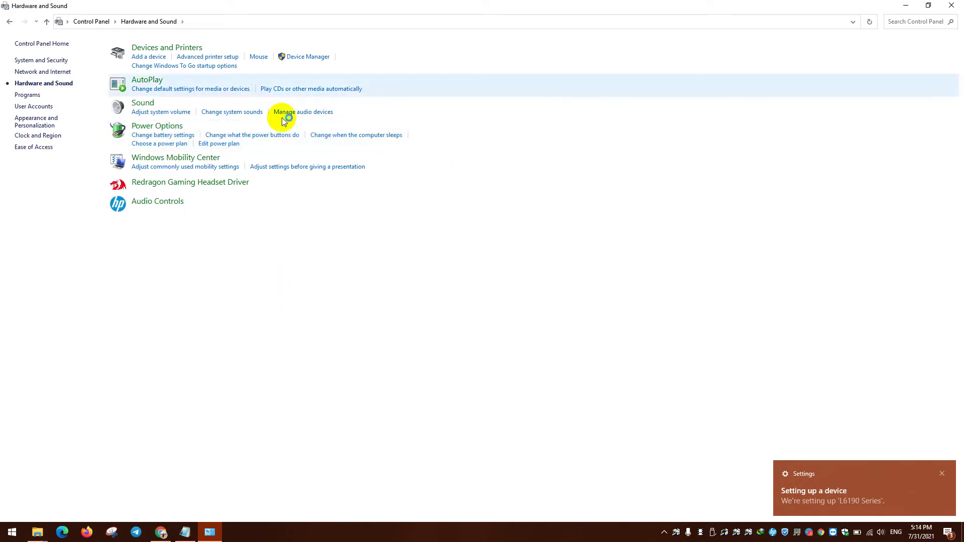
left_click(189, 46)
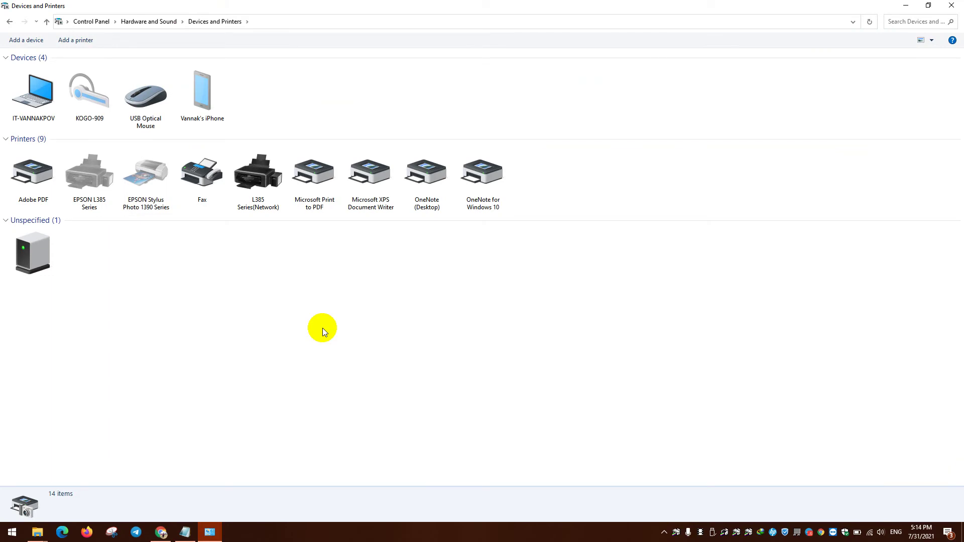
- Refresh the Devices and Printers list repeatedly to look for the newly installed printer
right_click(322, 327)
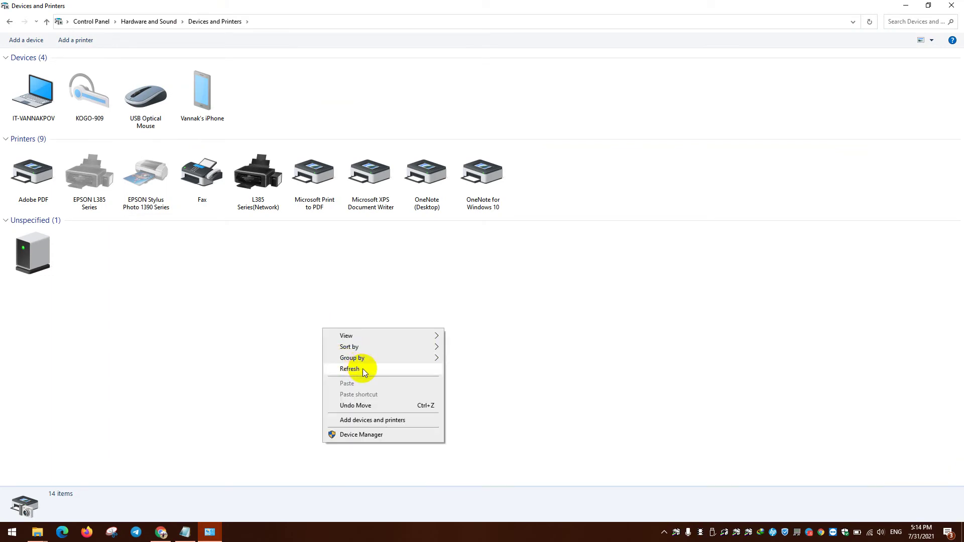
left_click(362, 368)
right_click(417, 310)
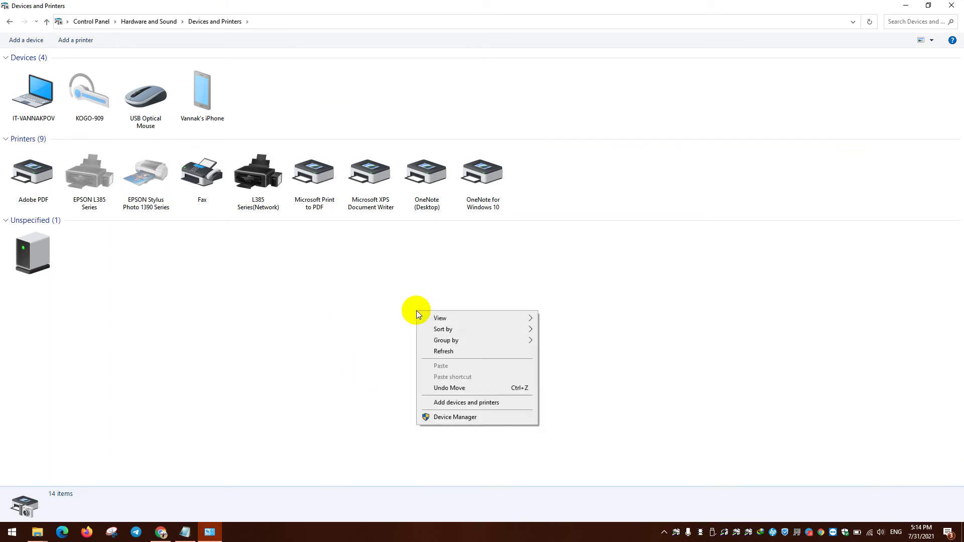
left_click(446, 350)
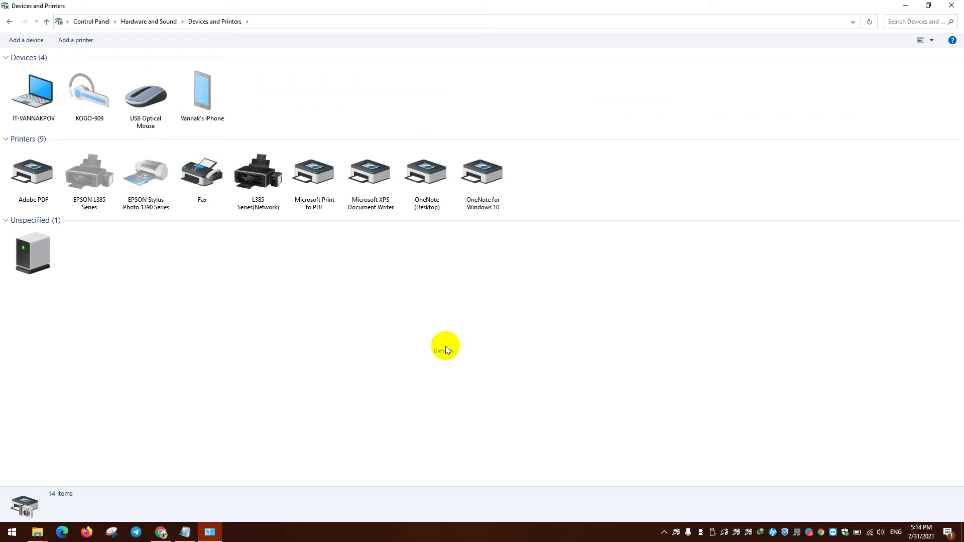
right_click(329, 276)
left_click(355, 318)
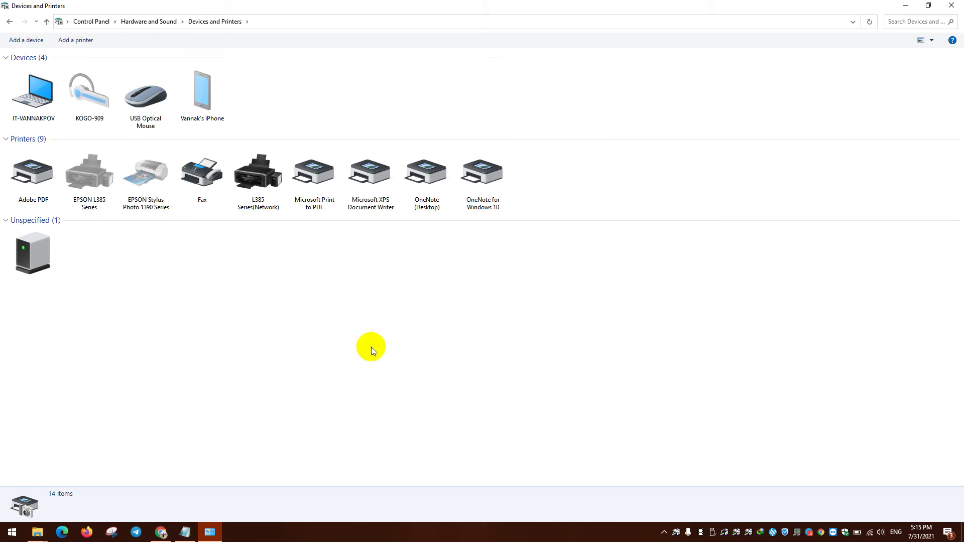
right_click(381, 351)
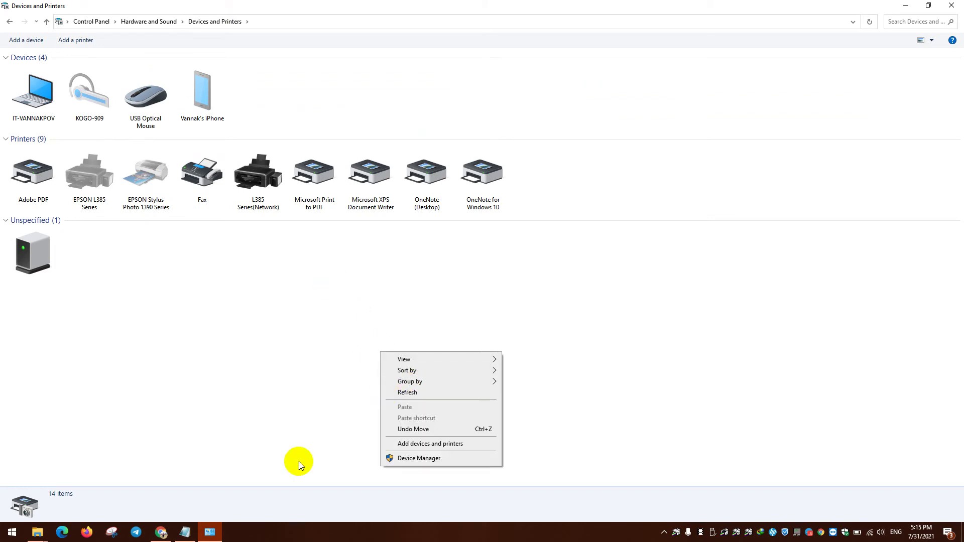
left_click(409, 393)
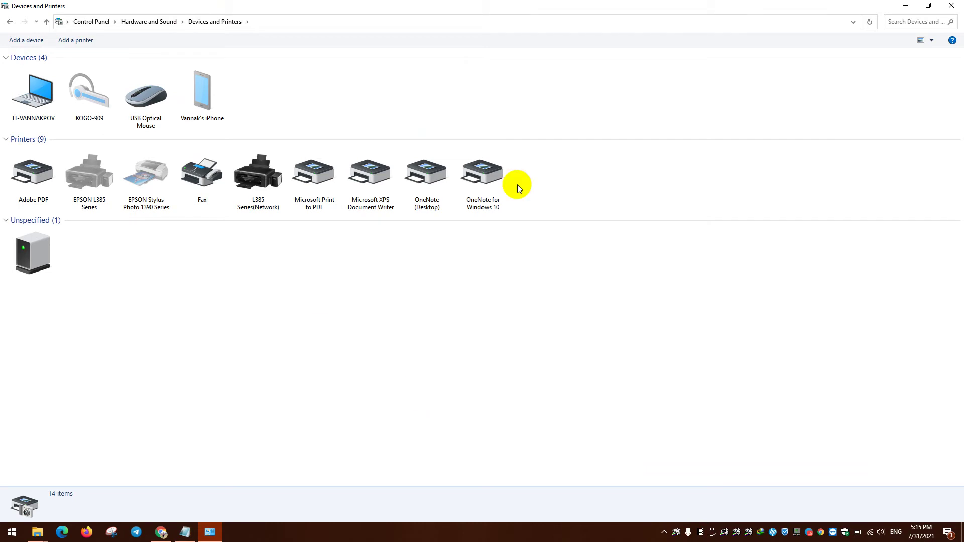
- Set the paper size to A4 210 x 297 mm in the printing preferences of the EPSON Stylus Photo 1390 Series
left_click(153, 193)
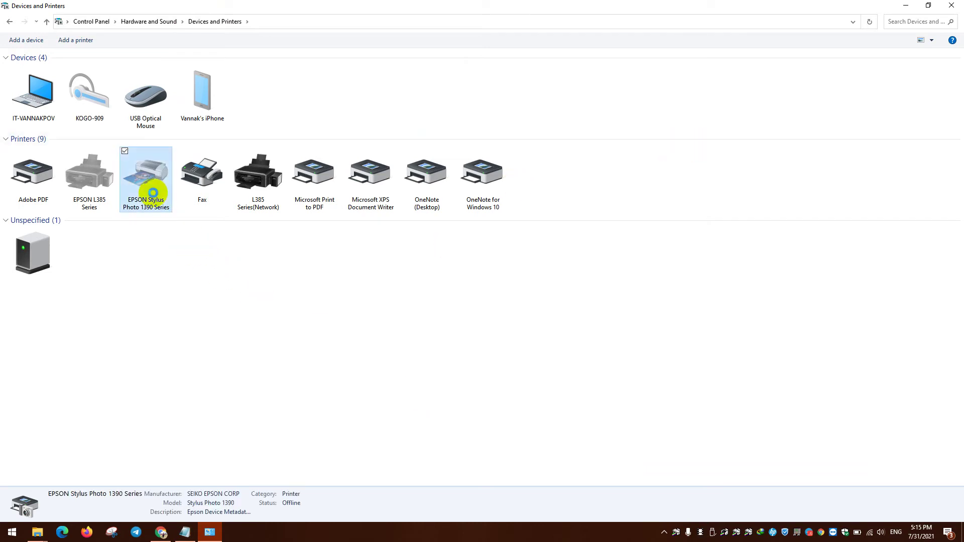
right_click(152, 193)
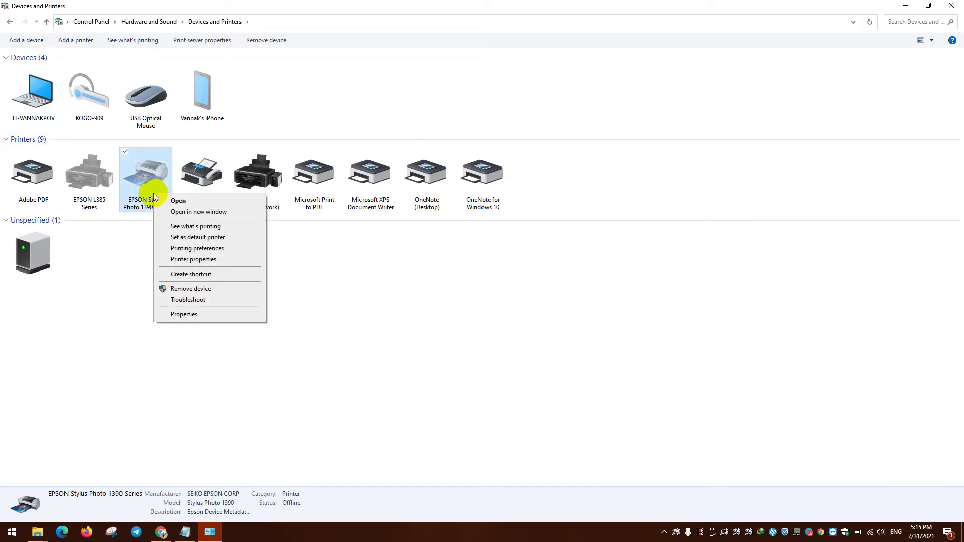
left_click(197, 261)
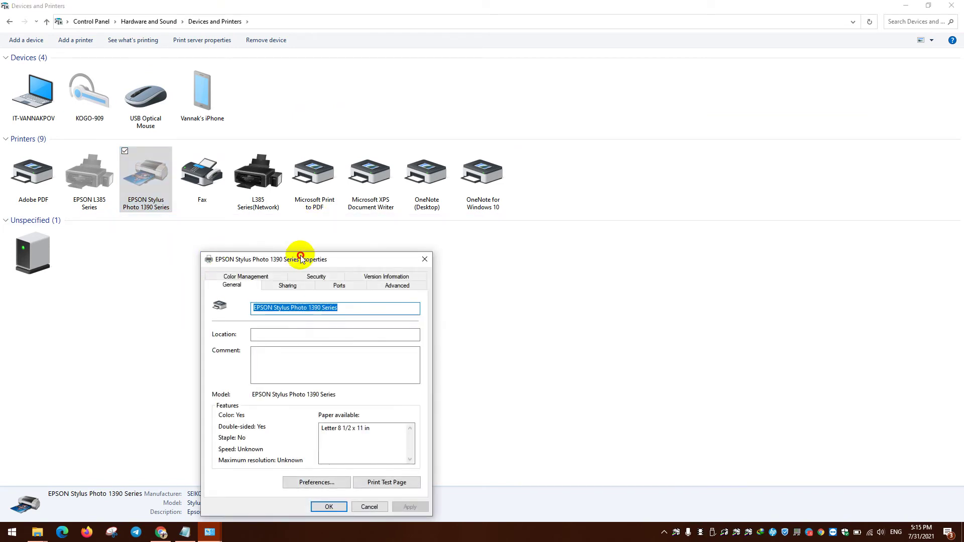
left_click_drag(302, 259, 342, 174)
left_click(335, 399)
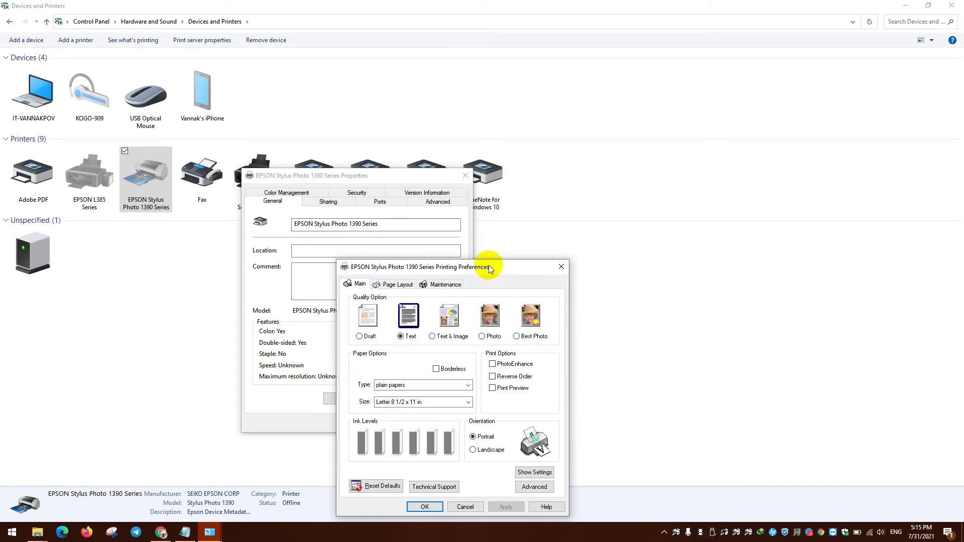
left_click_drag(491, 266, 467, 215)
left_click(394, 351)
left_click(394, 362)
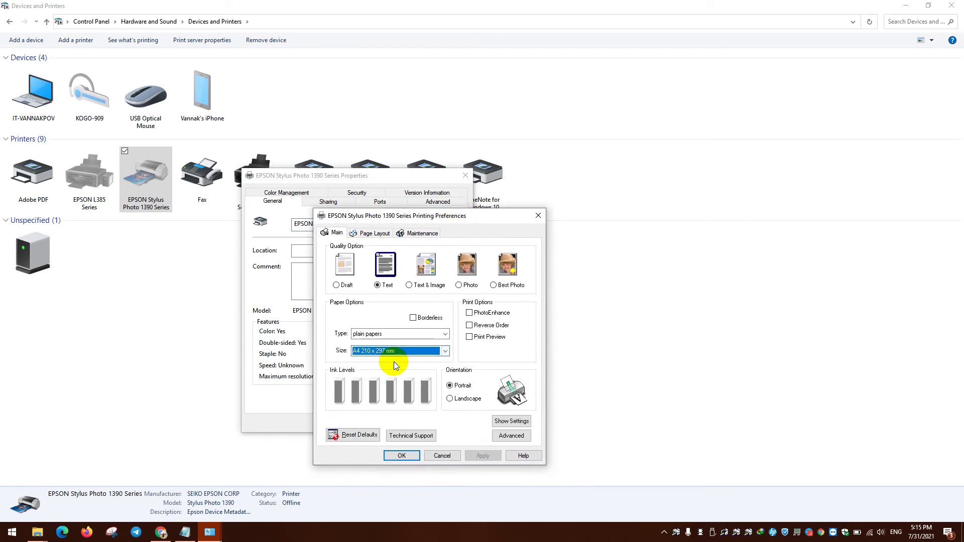
left_click(403, 454)
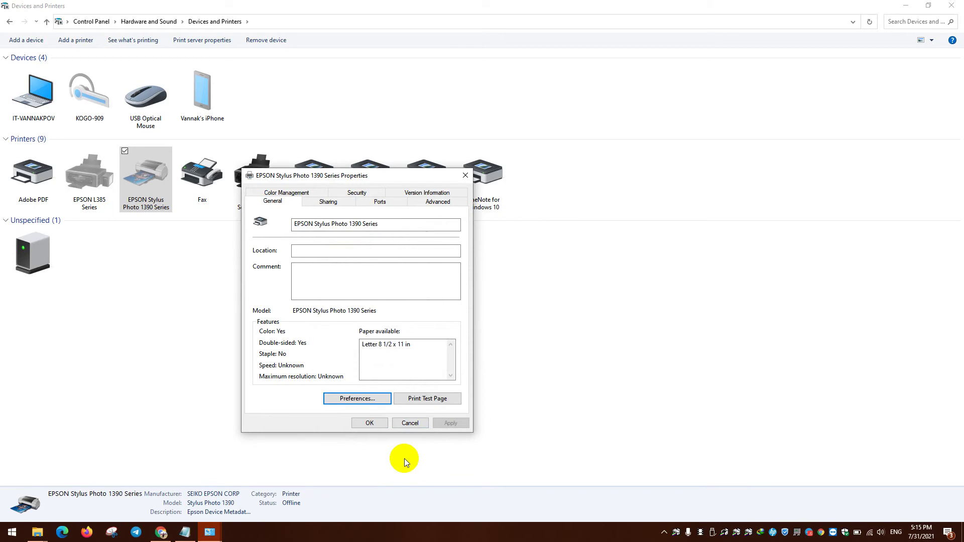
- Set the EPSON Stylus Photo 1390 Series printing defaults to A4 210 x 297 mm paper
left_click(447, 203)
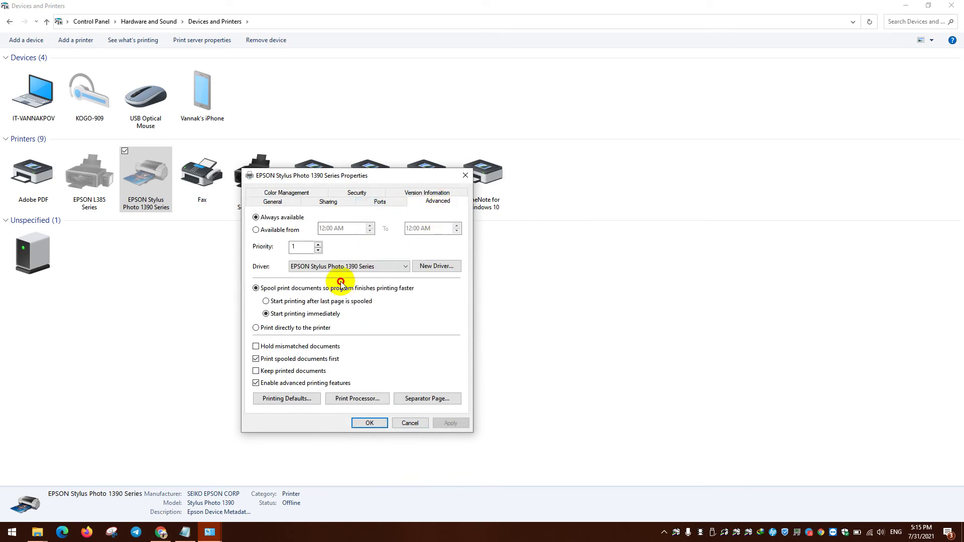
left_click(297, 402)
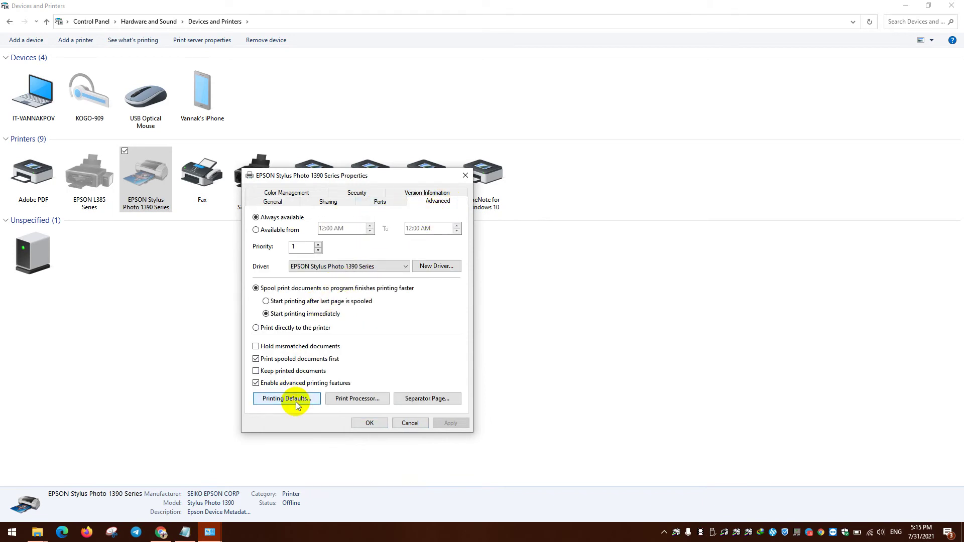
left_click(416, 285)
left_click_drag(444, 267, 429, 134)
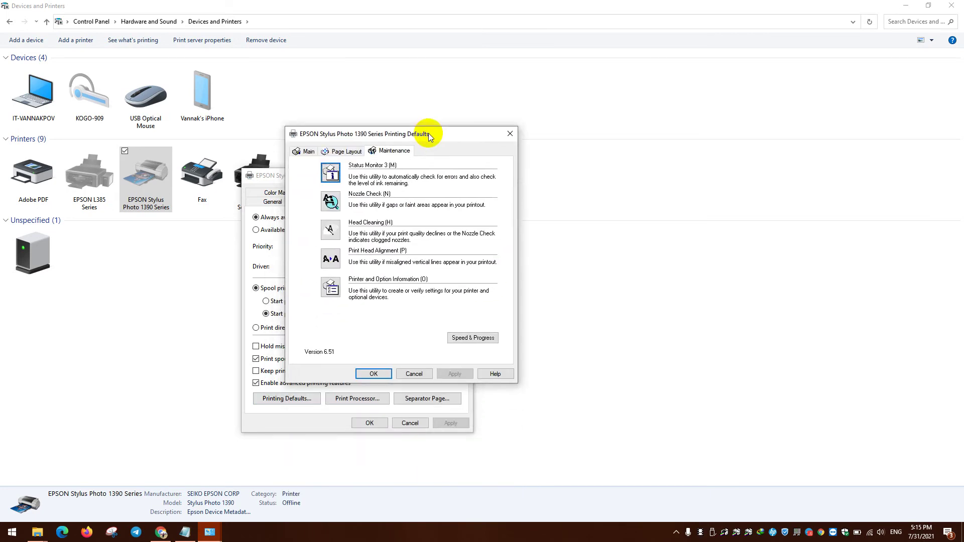
left_click(343, 151)
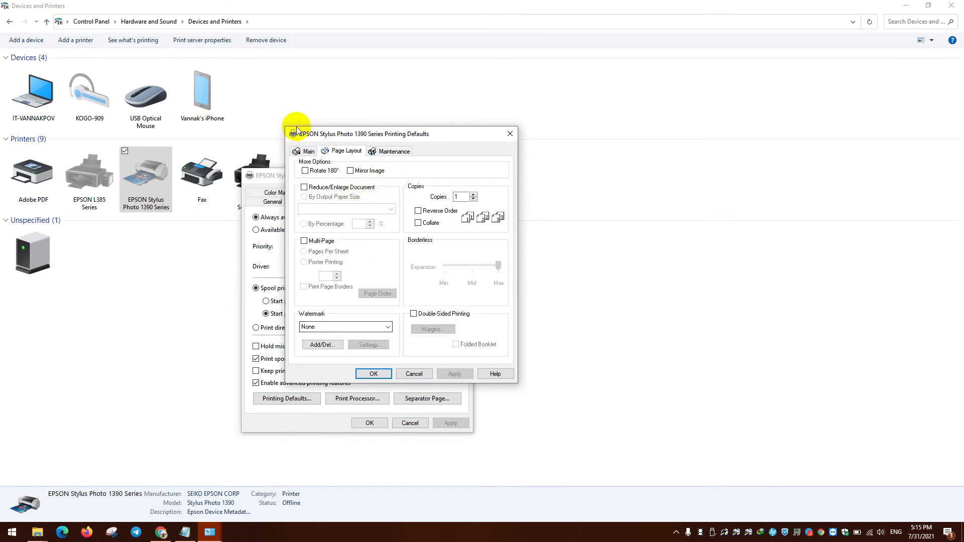
left_click(304, 151)
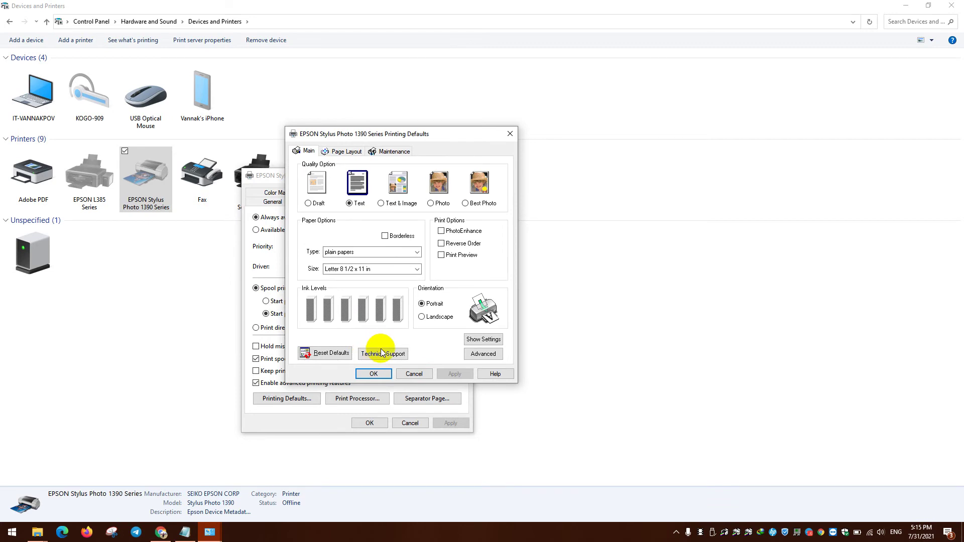
left_click(369, 269)
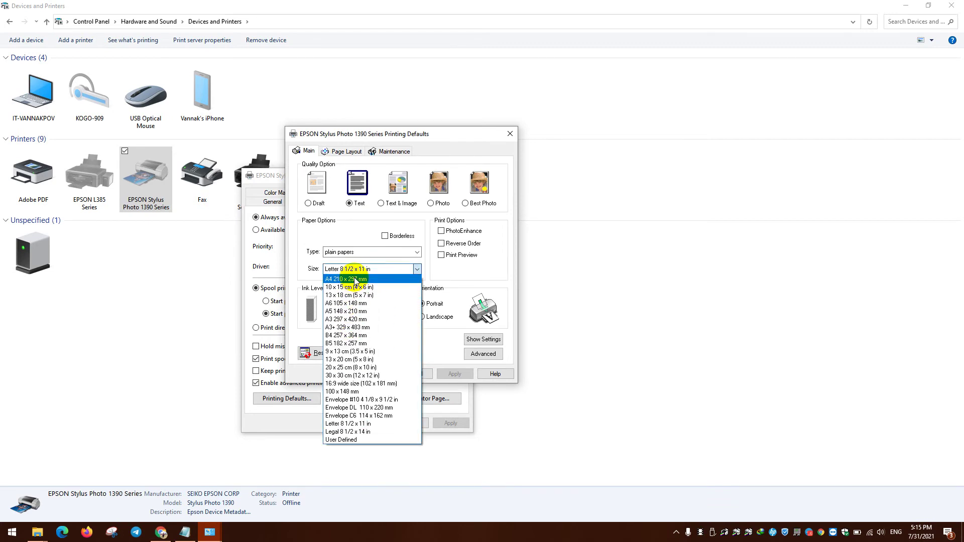
left_click(350, 279)
left_click(373, 374)
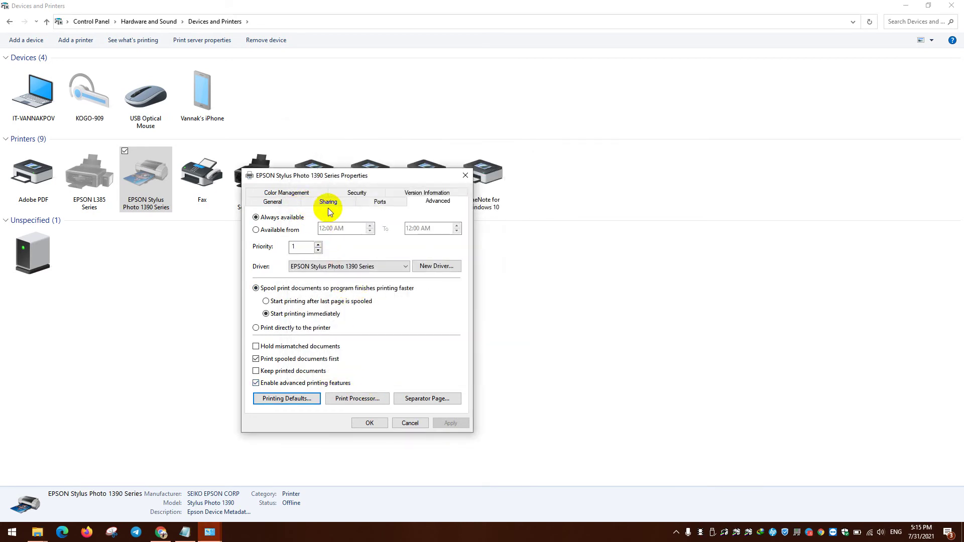
- Examine the printer's assigned port and the other available USB ports with full port names, and close its properties
left_click(370, 204)
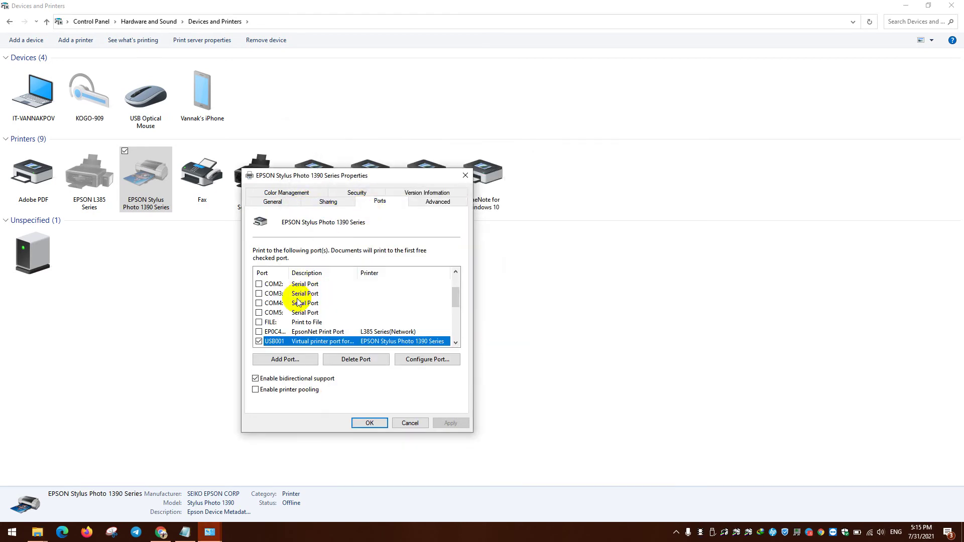
left_click_drag(287, 275, 379, 272)
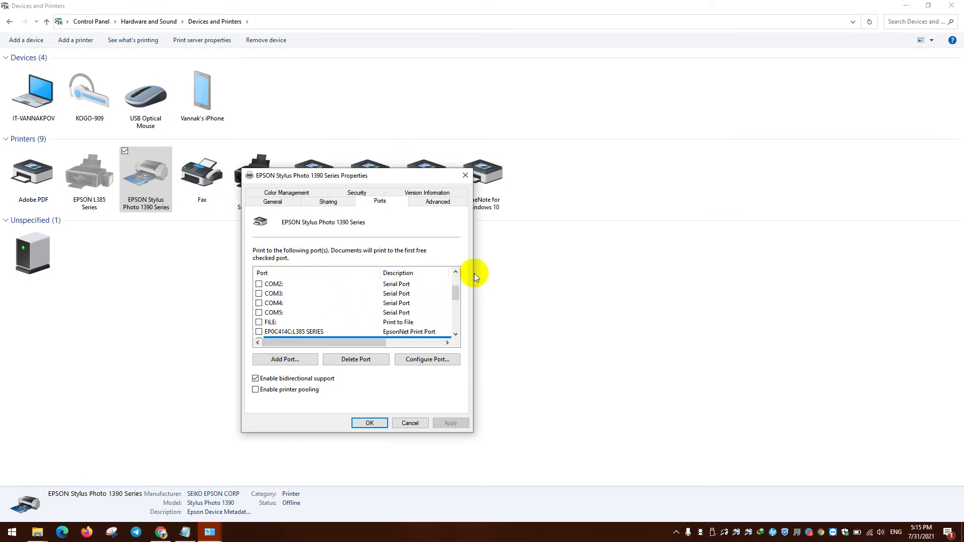
left_click_drag(455, 296, 455, 306)
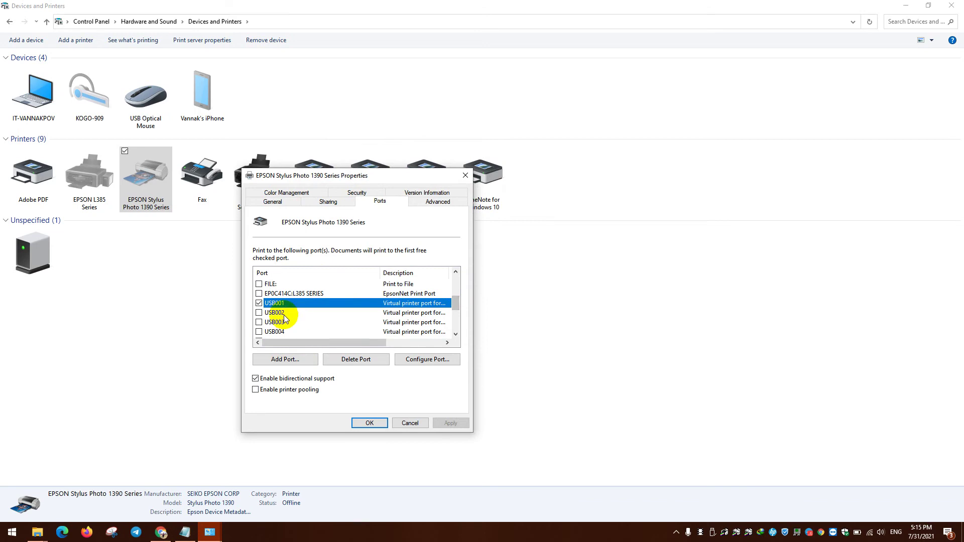
left_click(369, 423)
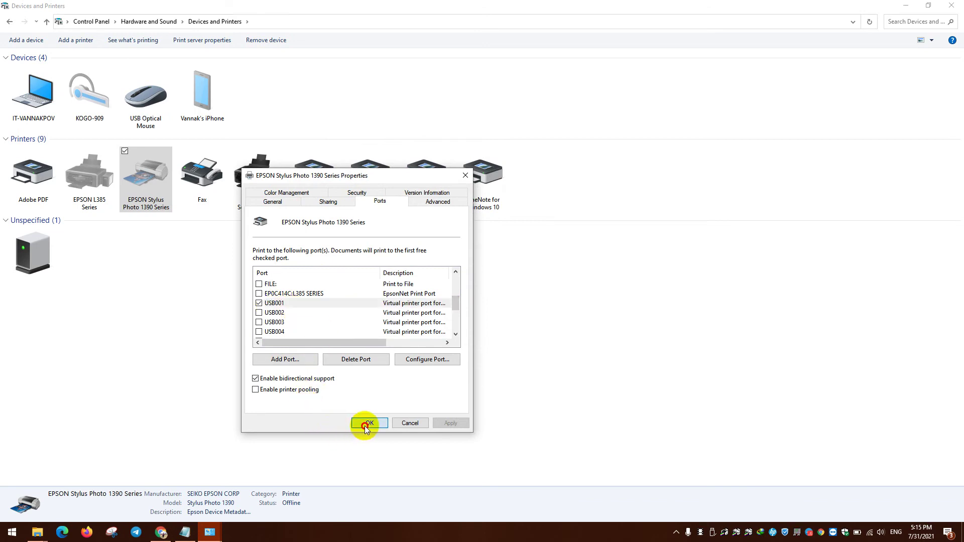
- Refresh the list of devices and printers once more and close the Devices and Printers window
right_click(227, 288)
left_click(249, 327)
left_click(952, 5)
right_click(406, 208)
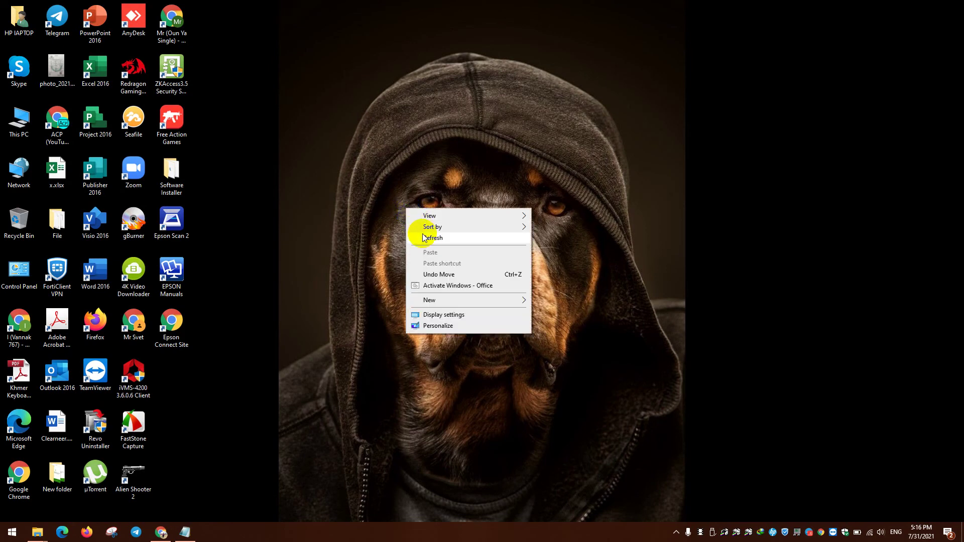
left_click(417, 238)
right_click(355, 279)
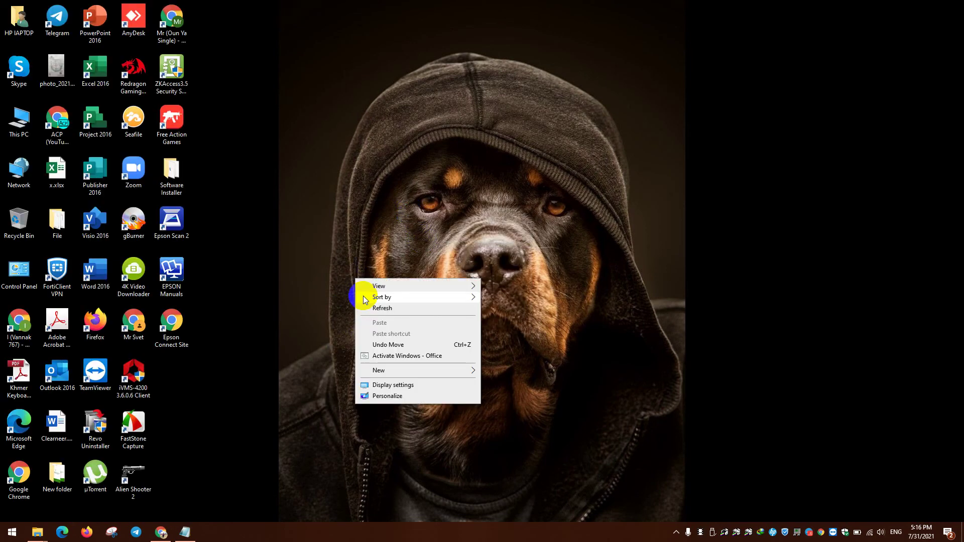
left_click(371, 307)
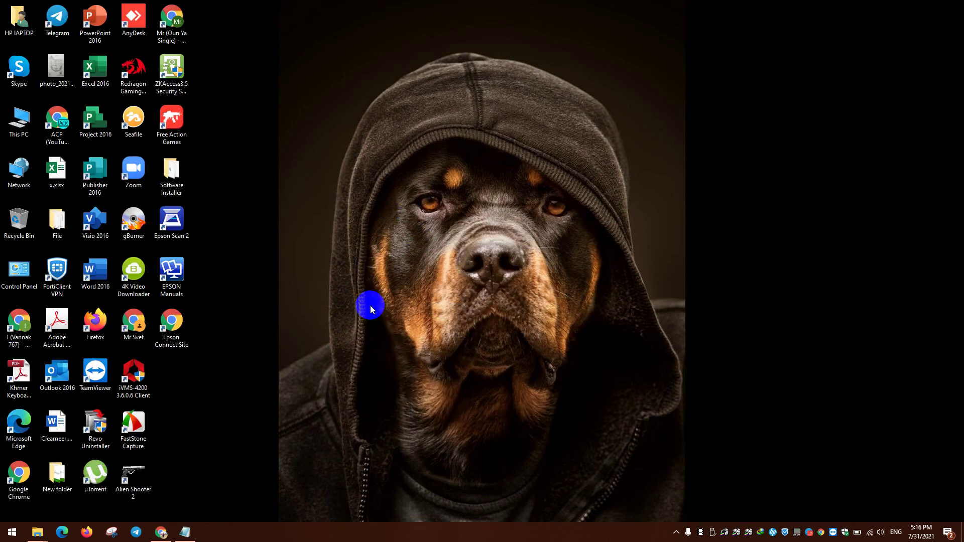
right_click(302, 203)
left_click(321, 233)
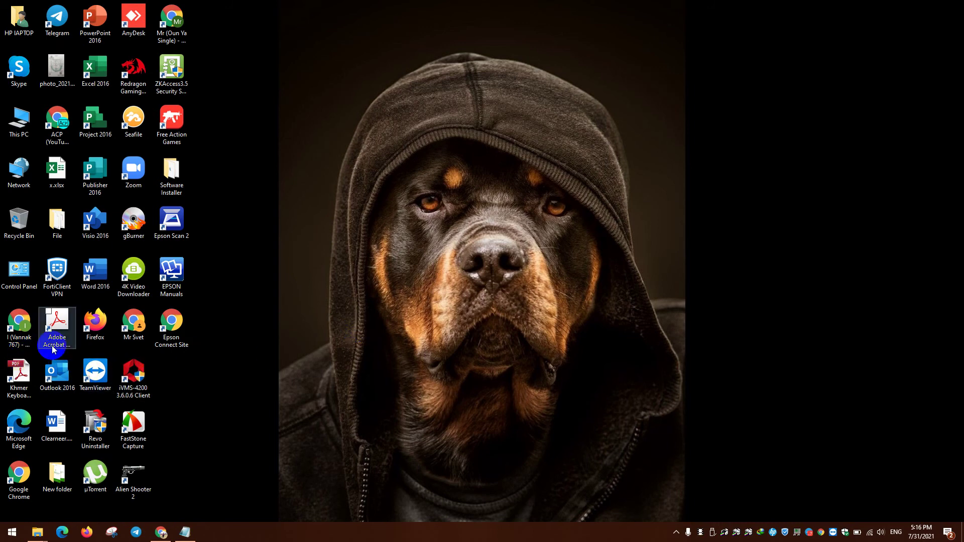
- Open the Khmer Keyboard Layout PDF from the desktop in Adobe Acrobat and refresh the desktop while it loads
left_click(19, 382)
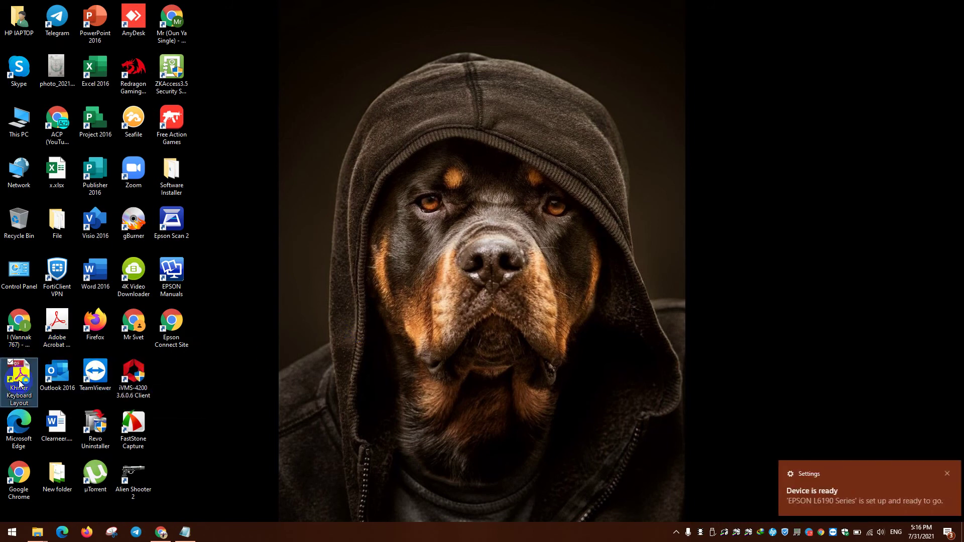
right_click(455, 267)
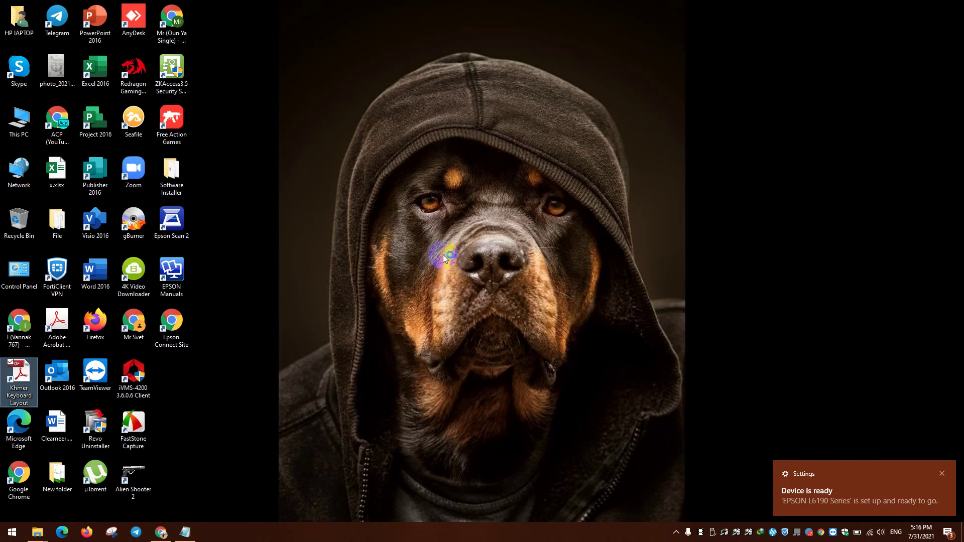
left_click(464, 284)
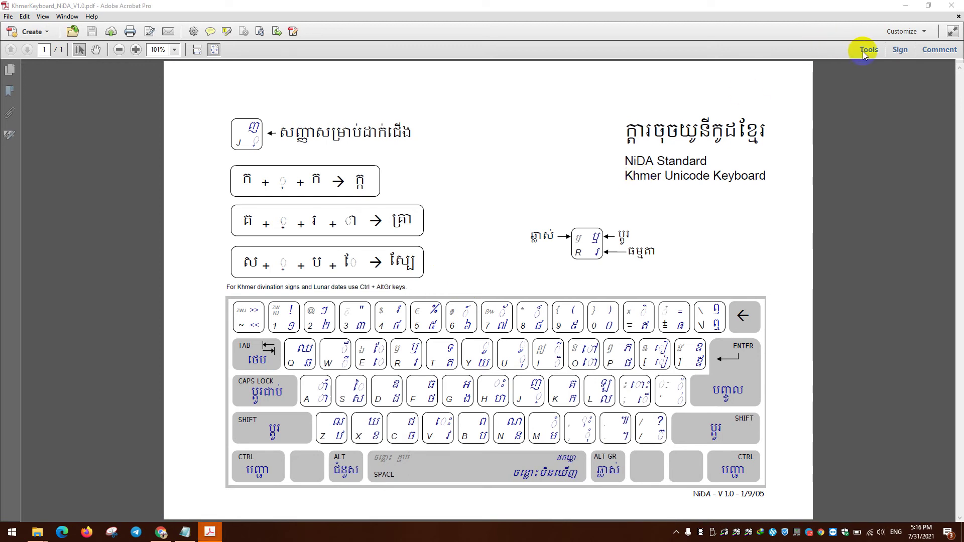
- Start printing the keyboard layout PDF on the EPSON L6190 Series and set its page sizing to Fit
left_click(130, 32)
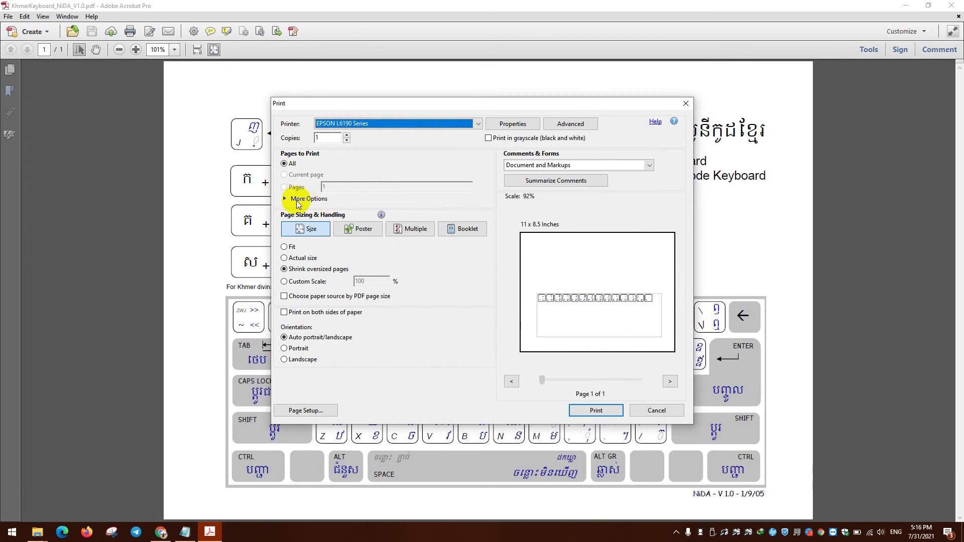
left_click(303, 258)
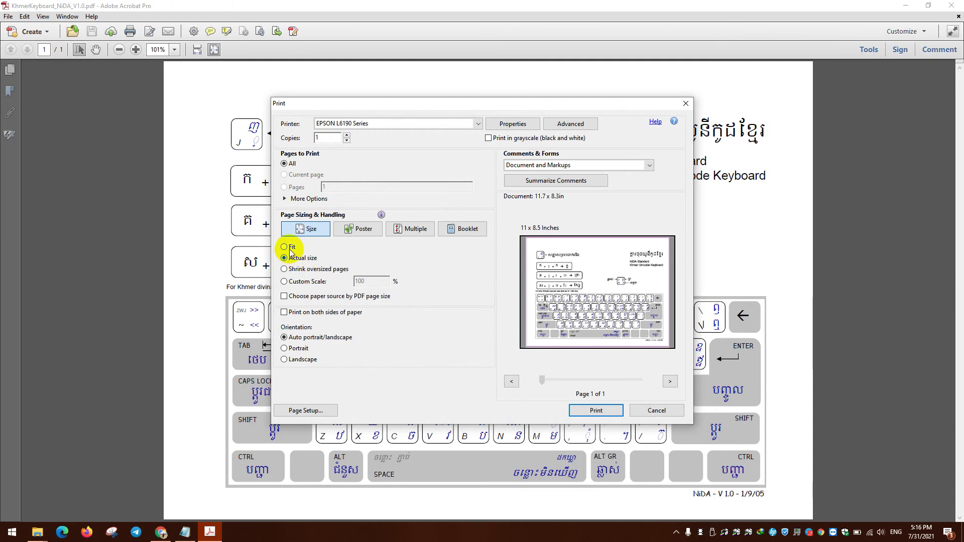
left_click(290, 248)
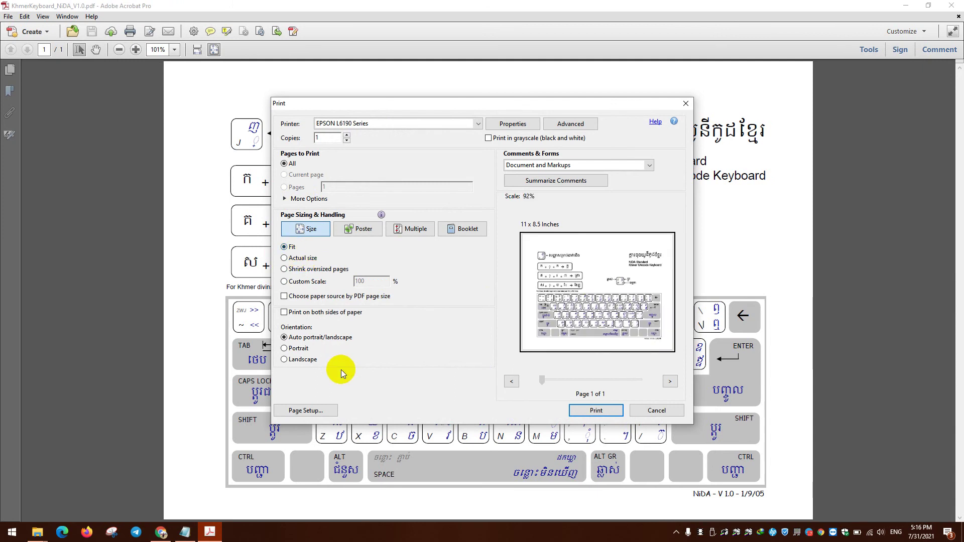
- Set the paper size to A4 210 x 297 mm in the print job's page setup
left_click(326, 415)
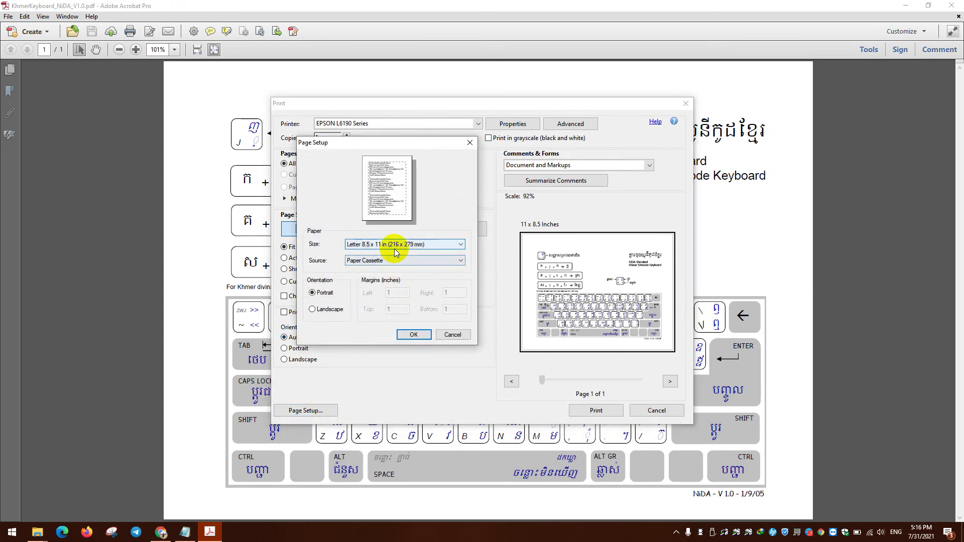
left_click(396, 246)
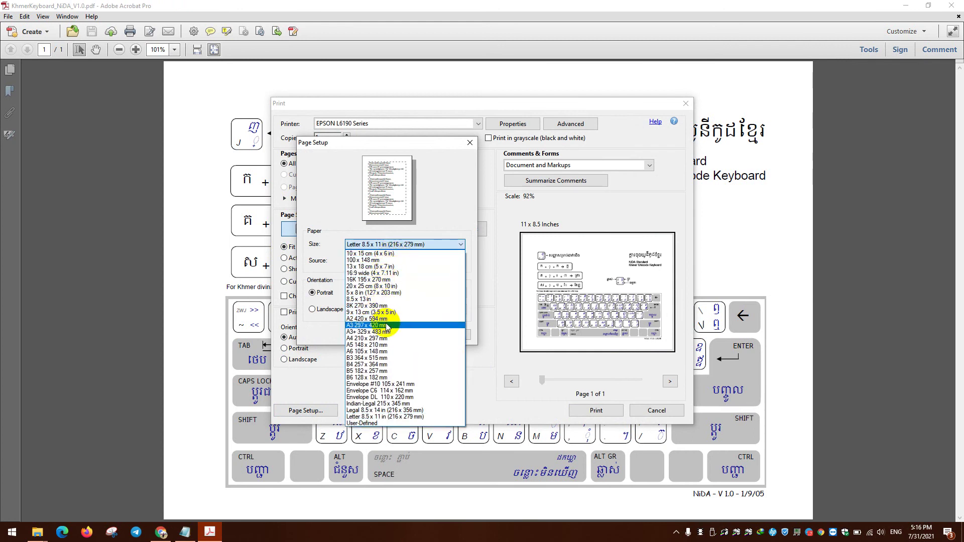
left_click(388, 339)
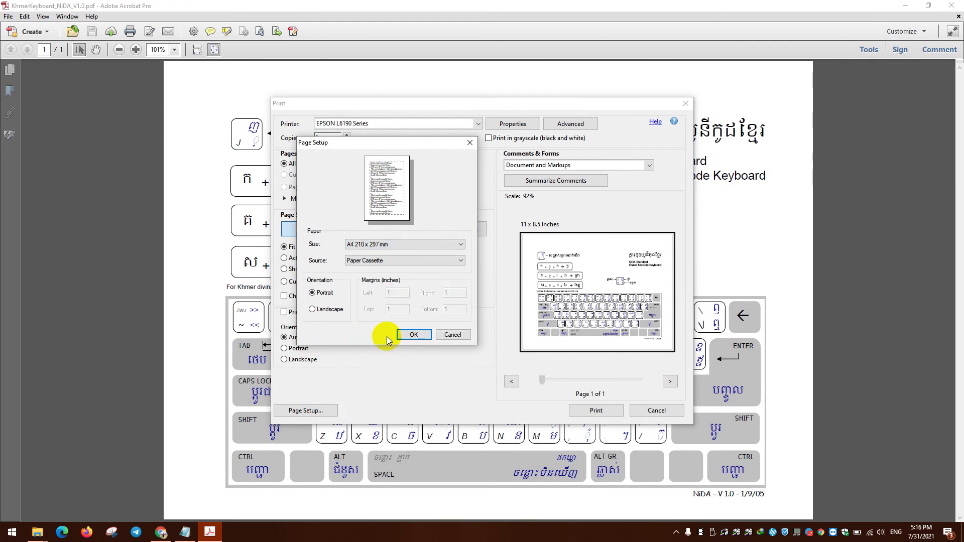
left_click(429, 335)
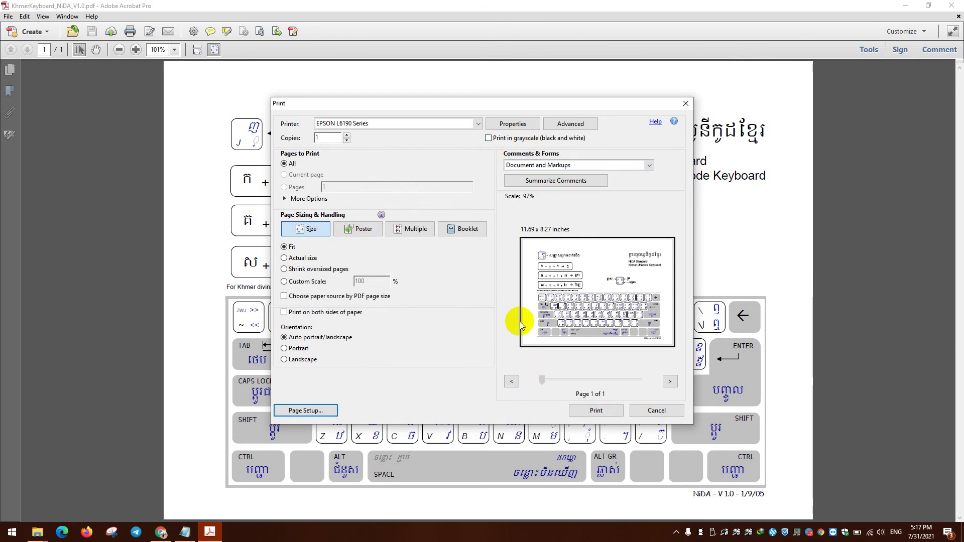
- Expand the additional page options, print the keyboard layout PDF and decline the Epson notification service
left_click(309, 200)
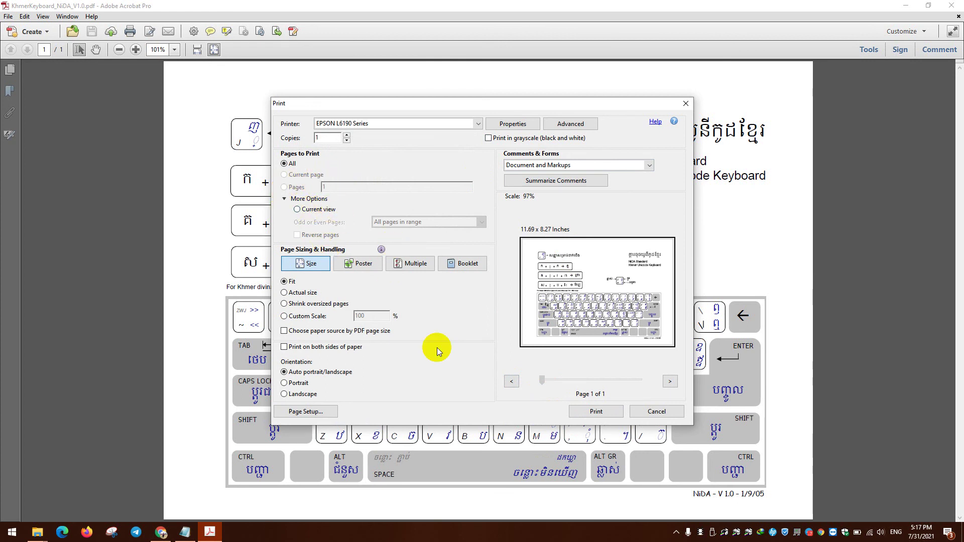
left_click(598, 412)
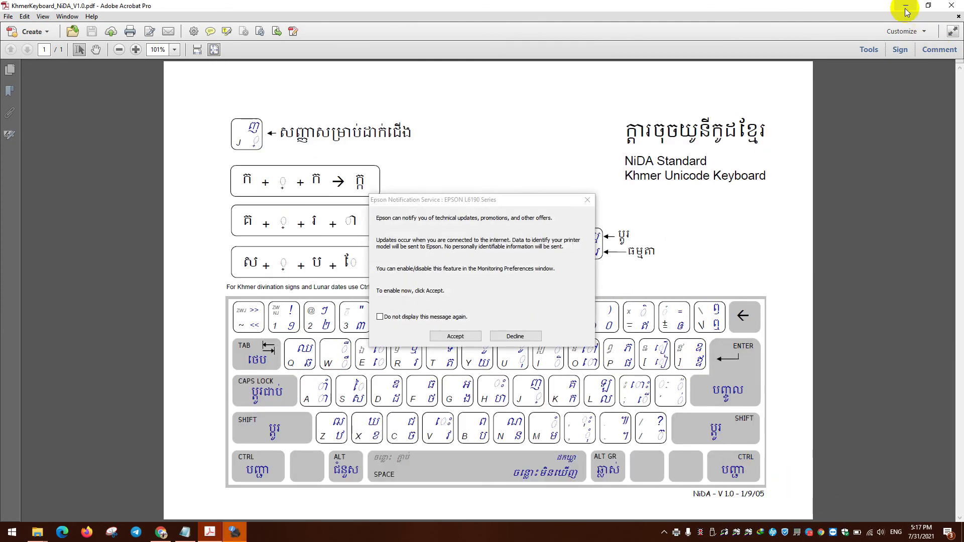
left_click(514, 335)
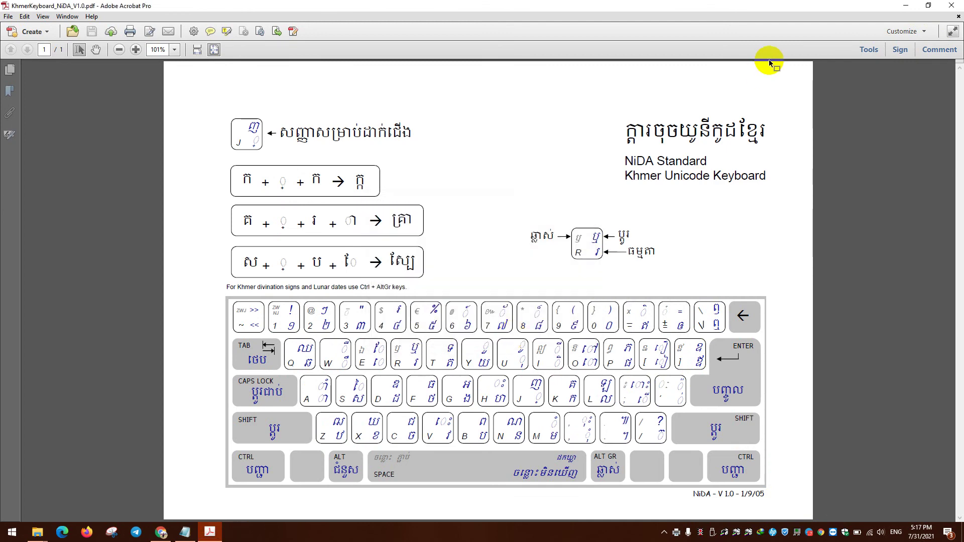
- Minimize the PDF window and refresh the desktop
left_click(906, 6)
right_click(565, 222)
left_click(582, 251)
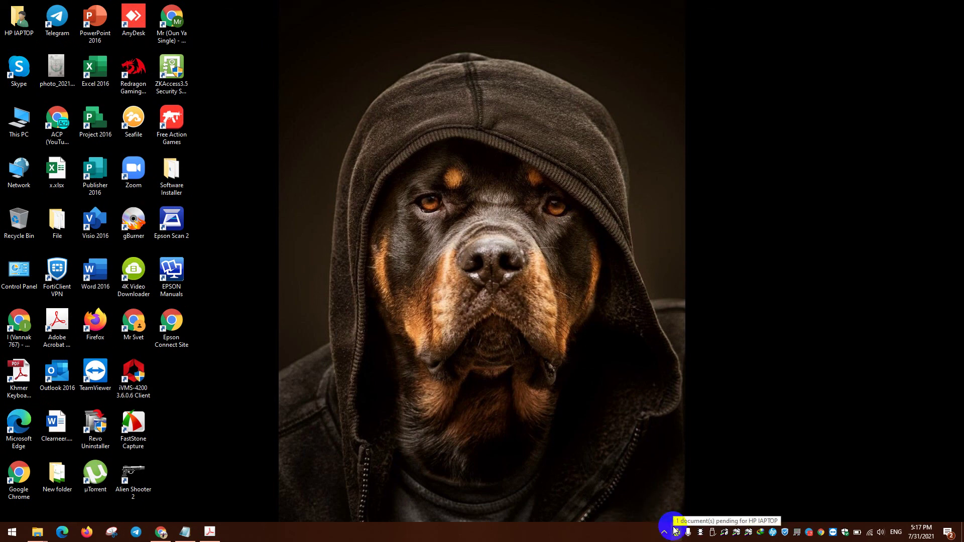
right_click(699, 535)
left_click(713, 492)
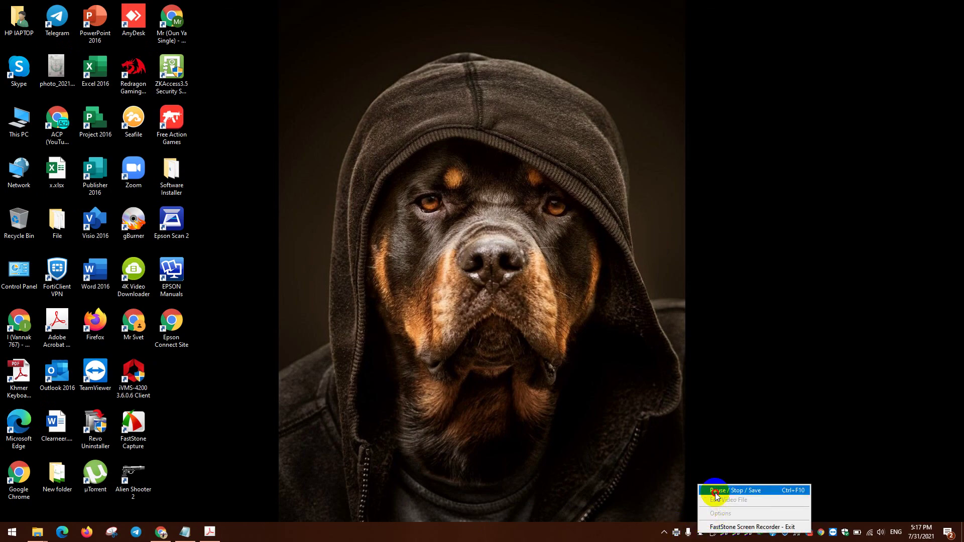